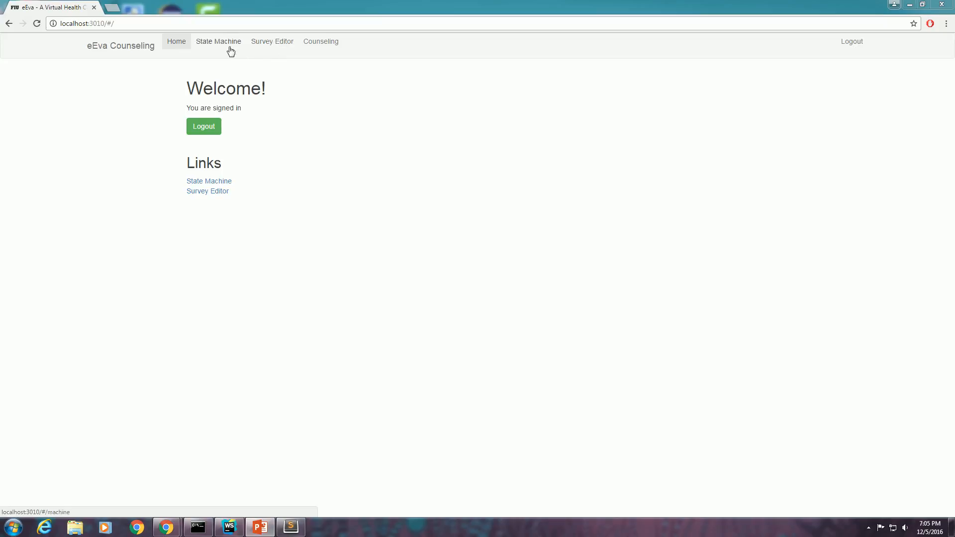
Open the BAC survey of the DCU group for editing in the survey editor
{"action": "left_click", "coordinate": [277, 47]}
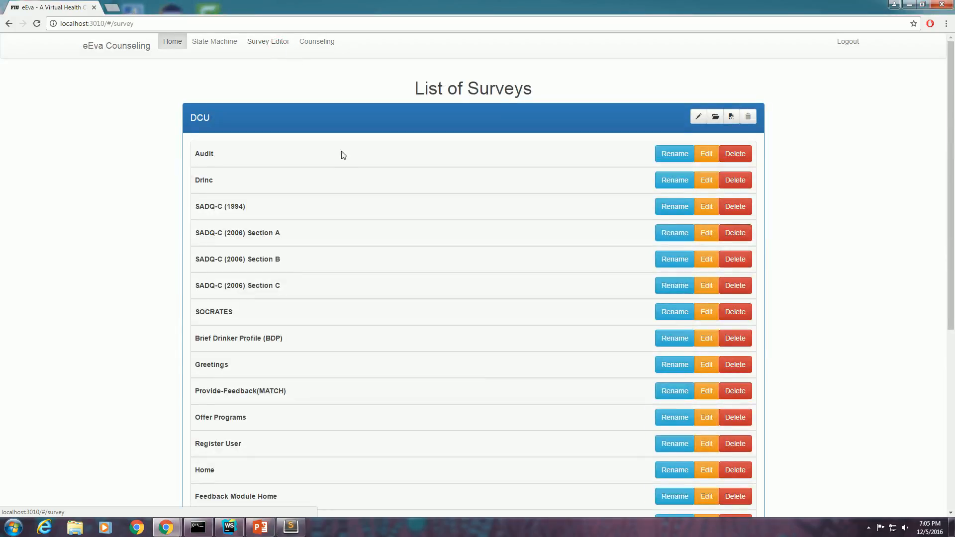
{"action": "scroll", "coordinate": [327, 168], "scroll_direction": "down", "scroll_amount": 1}
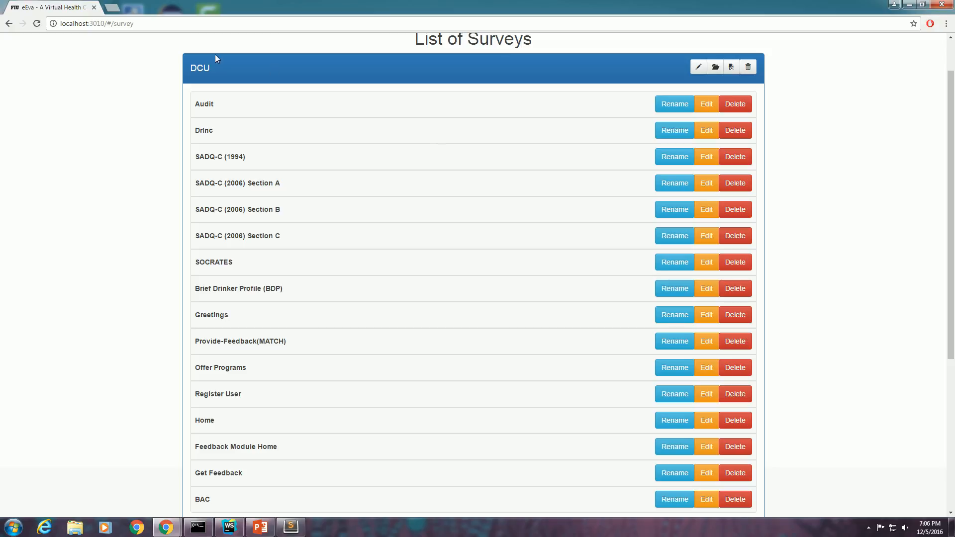
{"action": "scroll", "coordinate": [296, 199], "scroll_direction": "down", "scroll_amount": 1}
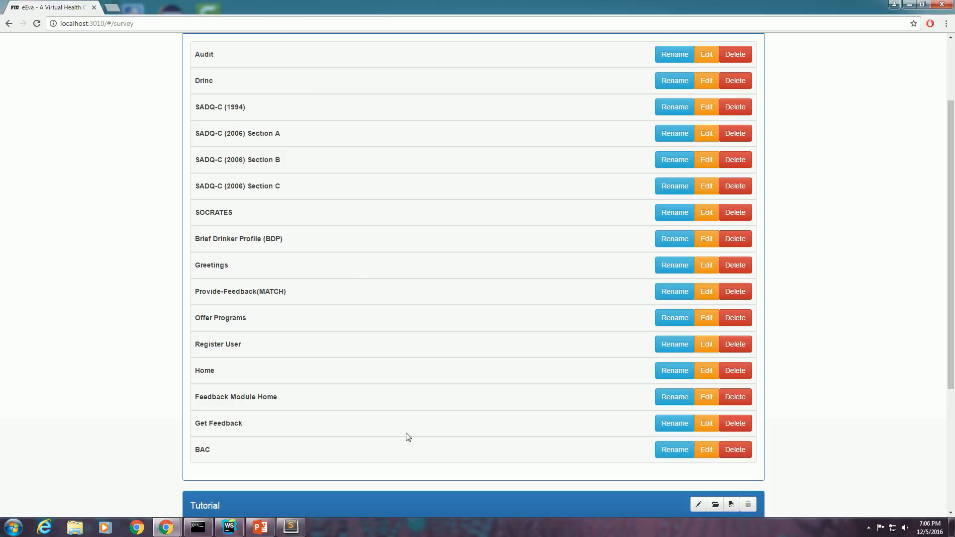
{"action": "scroll", "coordinate": [400, 447], "scroll_direction": "up", "scroll_amount": 2}
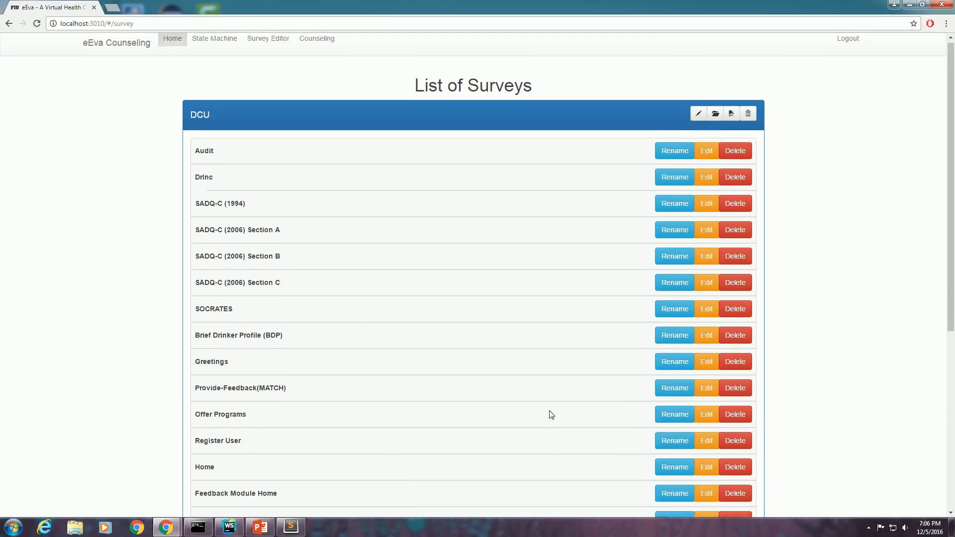
{"action": "scroll", "coordinate": [448, 447], "scroll_direction": "down", "scroll_amount": 1}
{"action": "scroll", "coordinate": [365, 486], "scroll_direction": "down", "scroll_amount": 2}
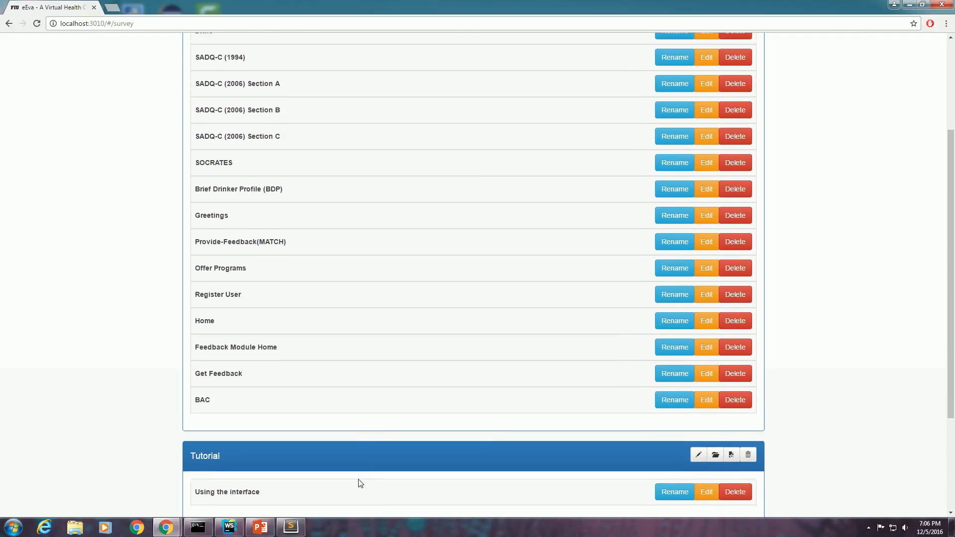
{"action": "left_click", "coordinate": [710, 406]}
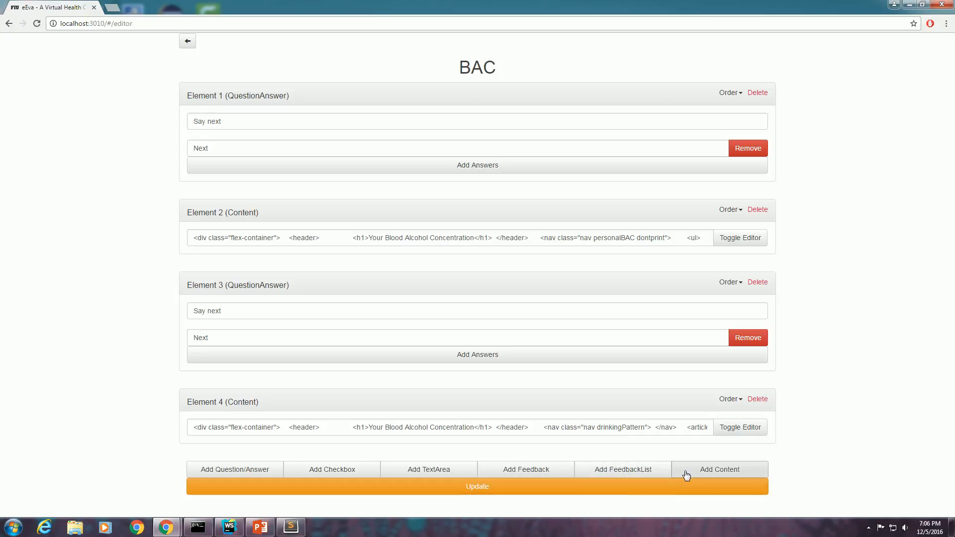
Preview the content of Element 2 in the BAC survey and return to the survey list
{"action": "left_click", "coordinate": [621, 241]}
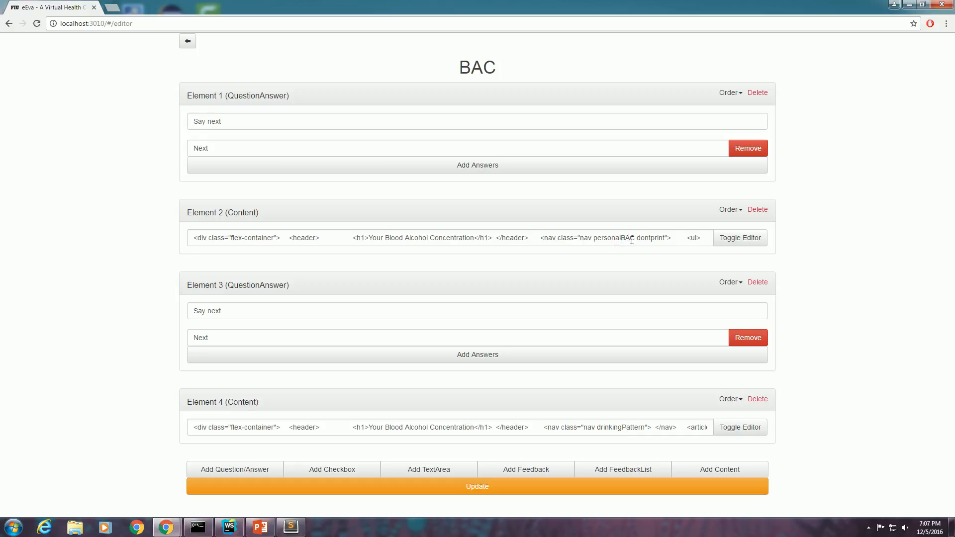
{"action": "left_click", "coordinate": [735, 239]}
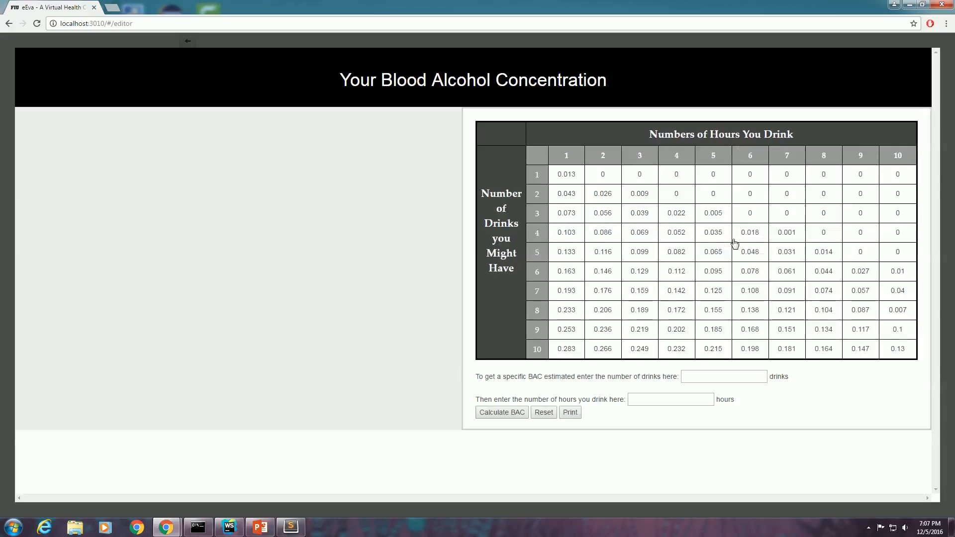
{"action": "left_click", "coordinate": [497, 42]}
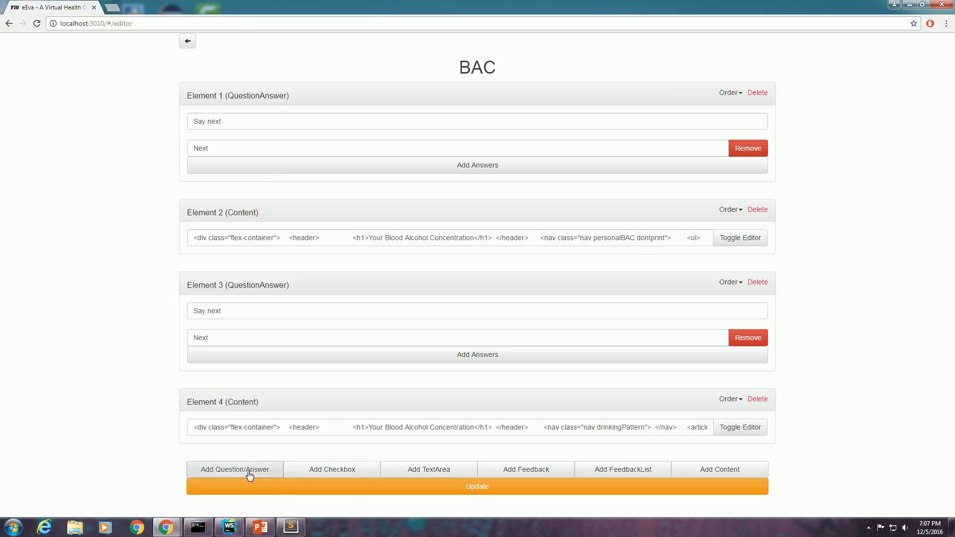
{"action": "left_click_drag", "start_coordinate": [247, 121], "coordinate": [190, 122]}
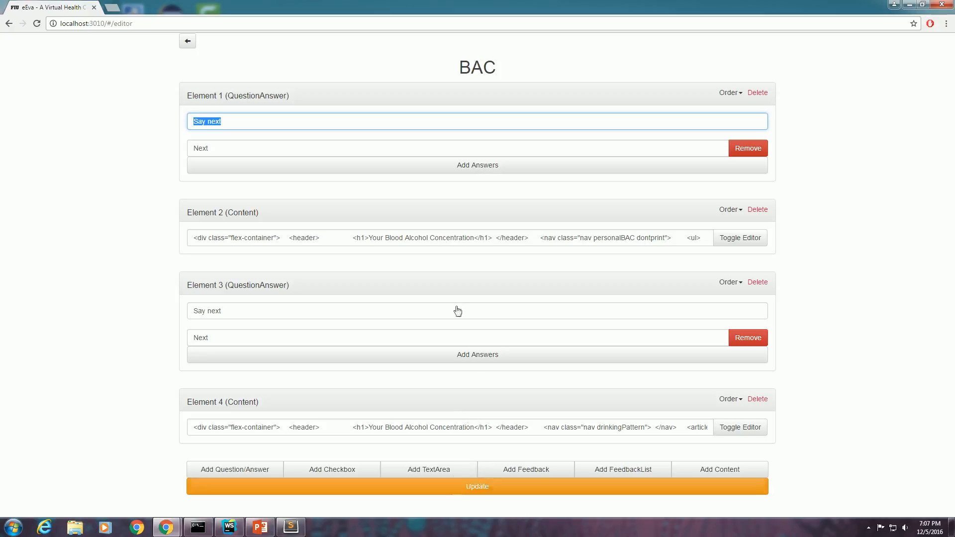
{"action": "left_click", "coordinate": [187, 44]}
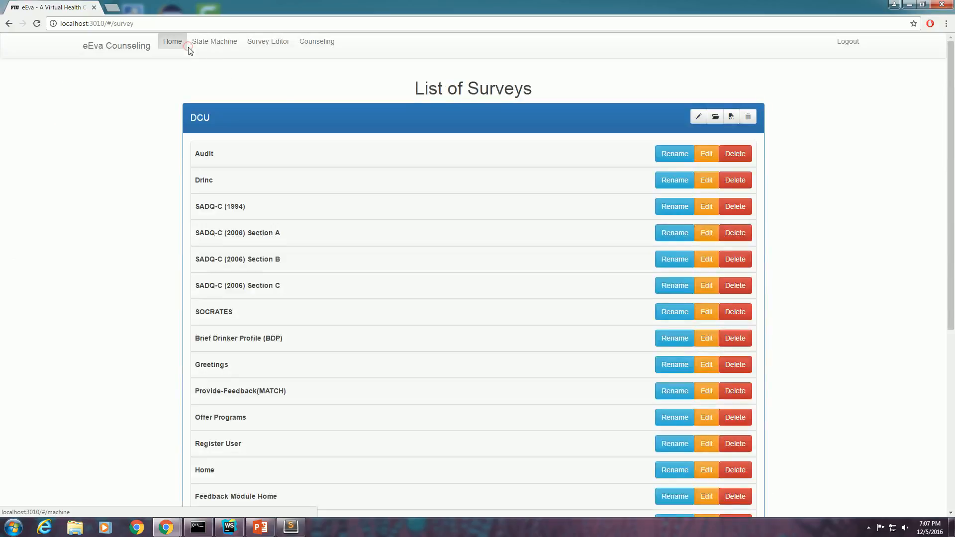
{"action": "scroll", "coordinate": [364, 238], "scroll_direction": "down", "scroll_amount": 1}
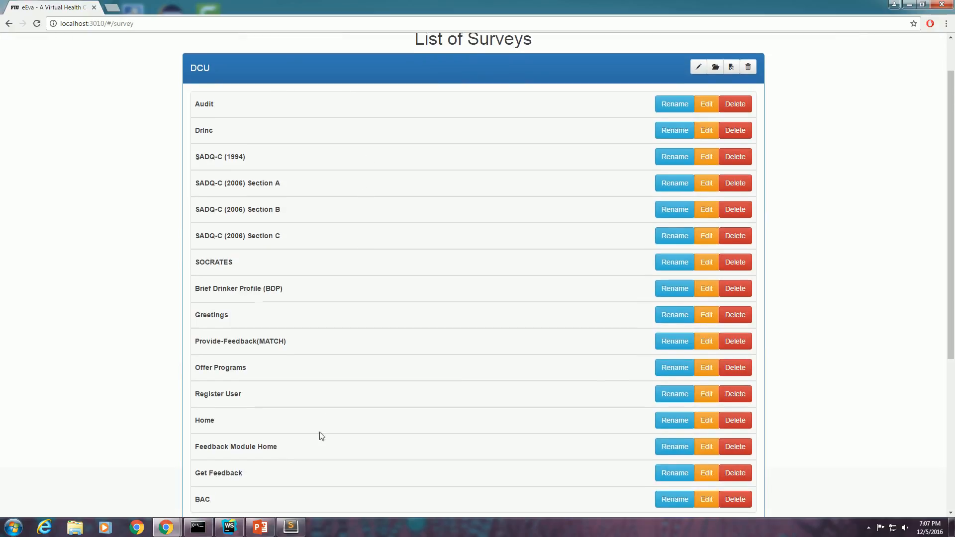
{"action": "scroll", "coordinate": [232, 303], "scroll_direction": "up", "scroll_amount": 1}
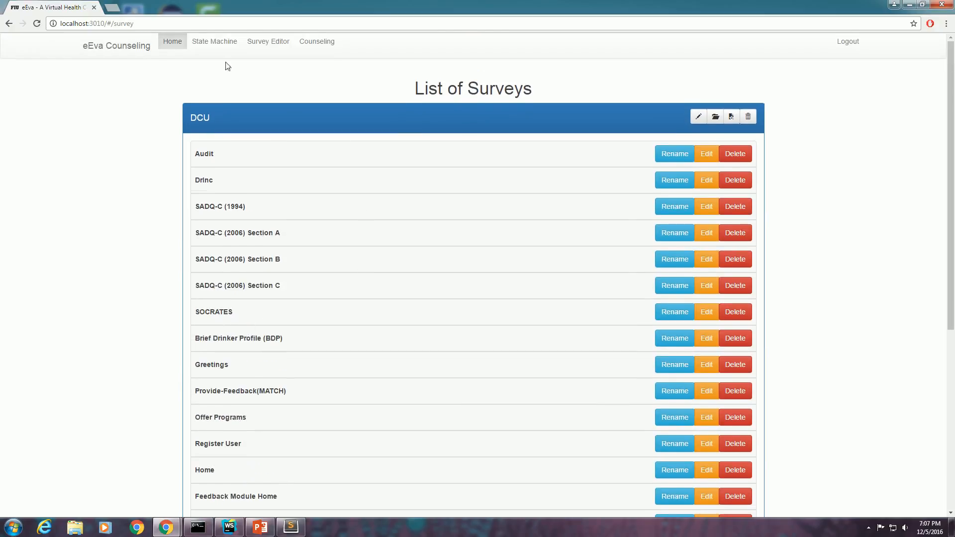
Load the DCU_CompleteIntervention machine in the state machine editor
{"action": "left_click", "coordinate": [218, 42]}
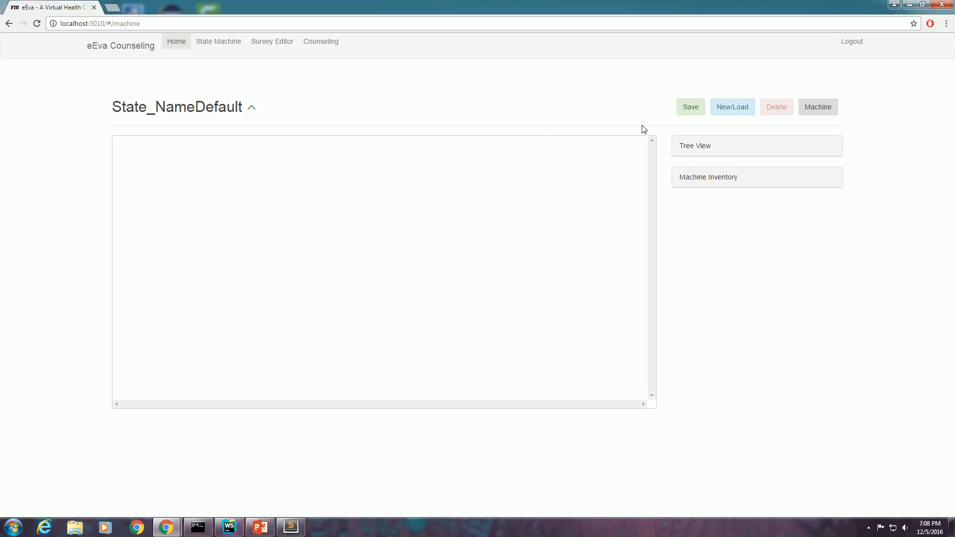
{"action": "left_click", "coordinate": [731, 108]}
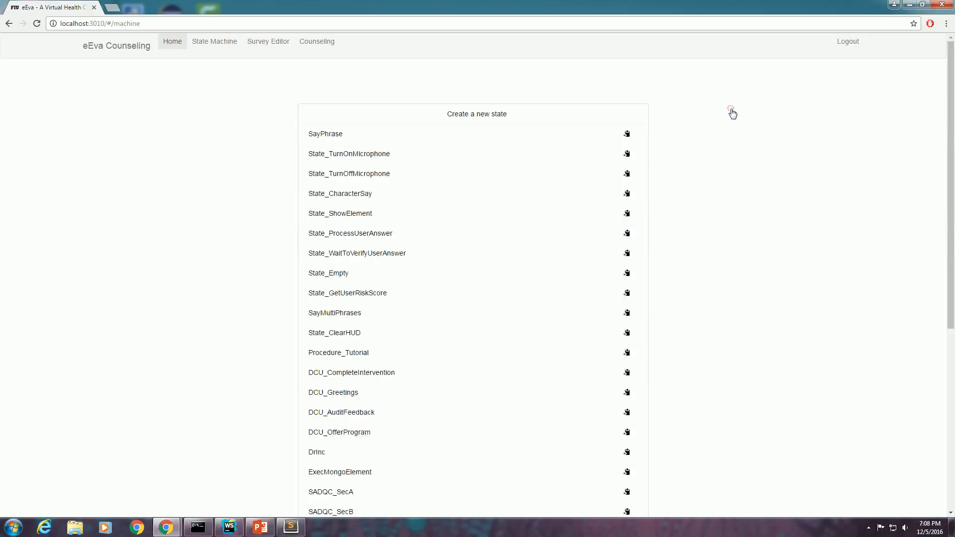
{"action": "scroll", "coordinate": [617, 320], "scroll_direction": "down", "scroll_amount": 1}
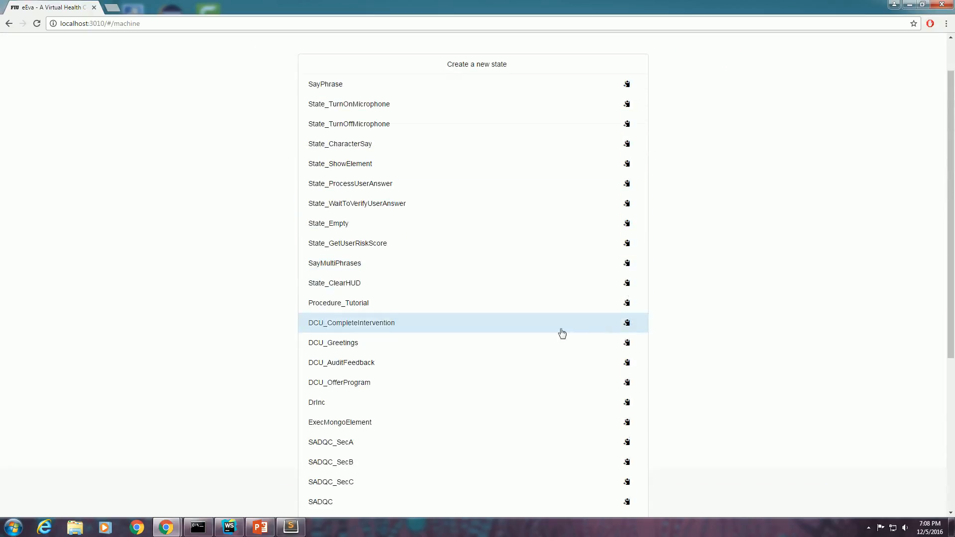
{"action": "left_click", "coordinate": [428, 326]}
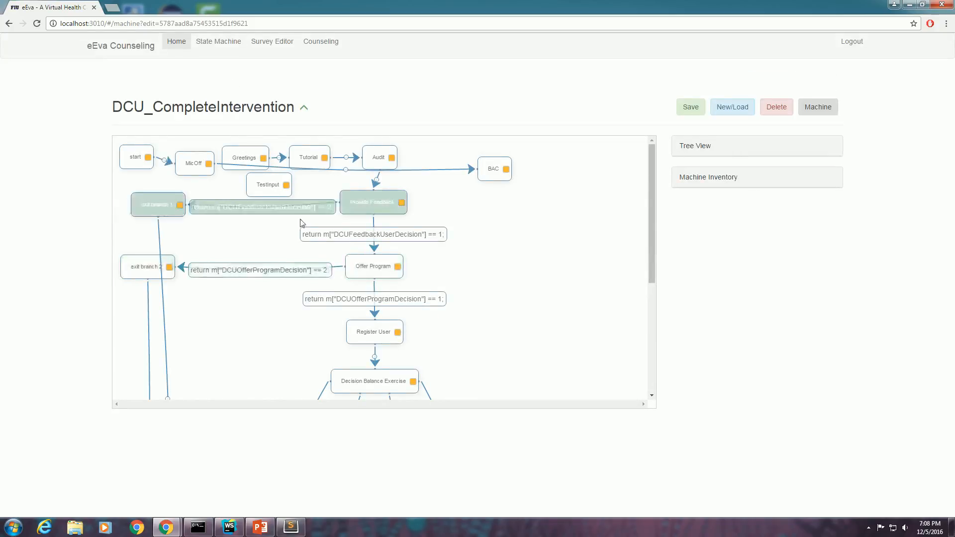
Move the BAC node slightly lower in the state diagram
{"action": "scroll", "coordinate": [435, 279], "scroll_direction": "down", "scroll_amount": 4}
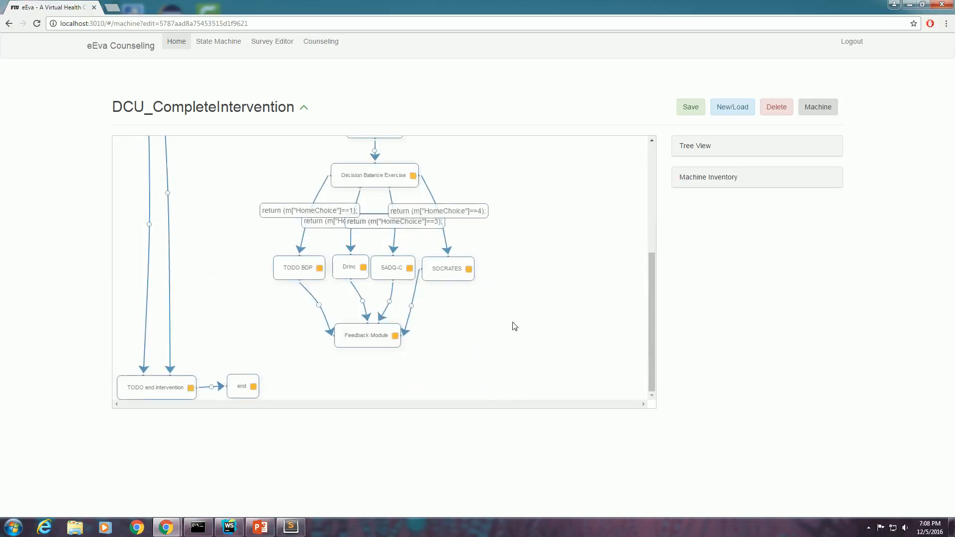
{"action": "scroll", "coordinate": [478, 316], "scroll_direction": "up", "scroll_amount": 4}
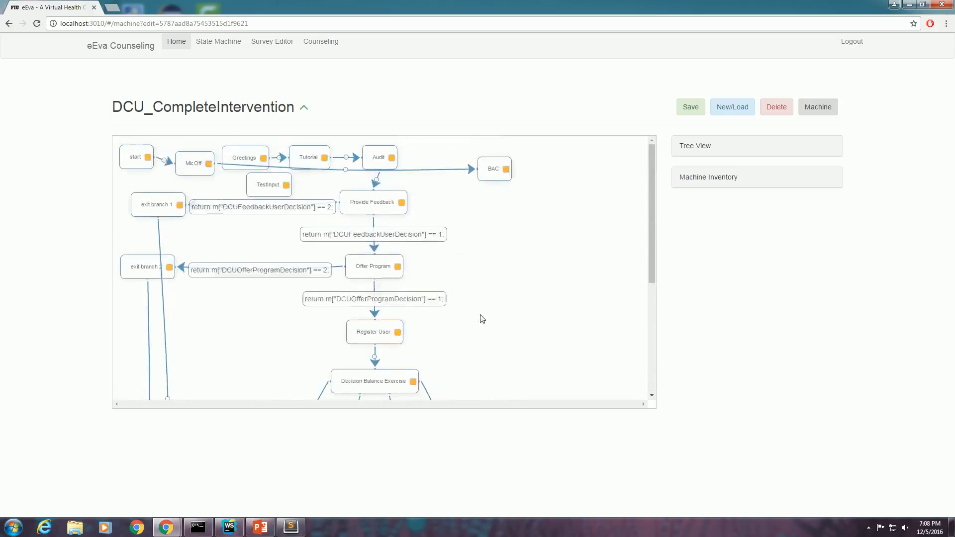
{"action": "left_click", "coordinate": [392, 195]}
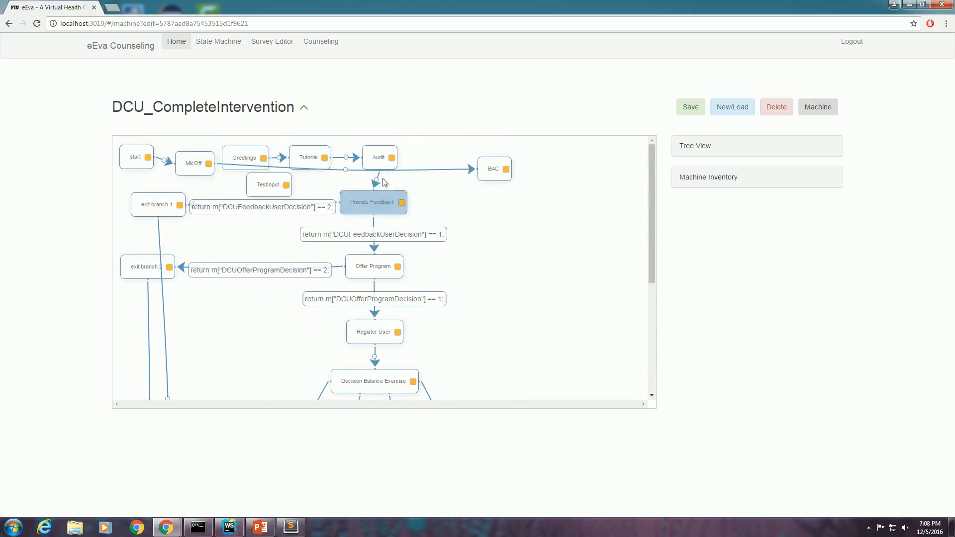
{"action": "left_click", "coordinate": [488, 172]}
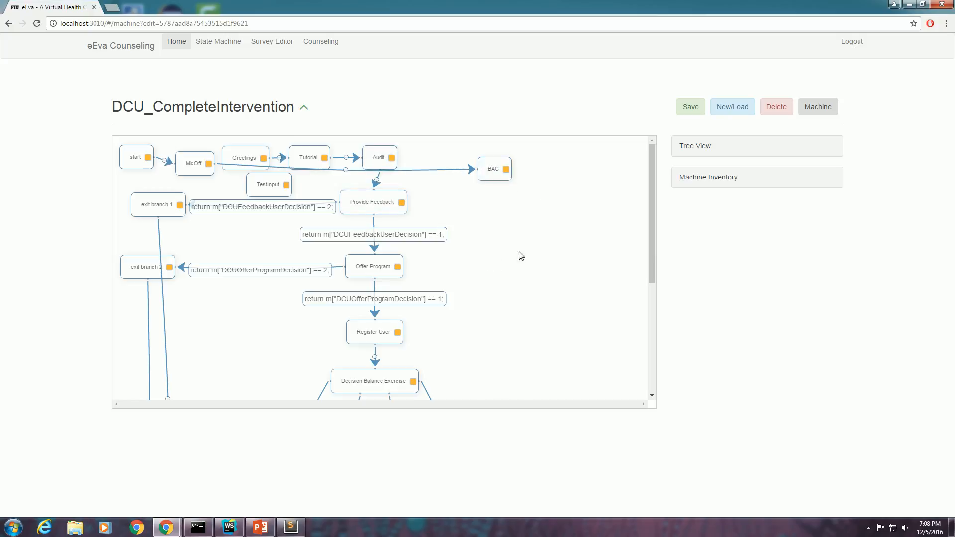
{"action": "left_click_drag", "start_coordinate": [489, 173], "coordinate": [492, 195]}
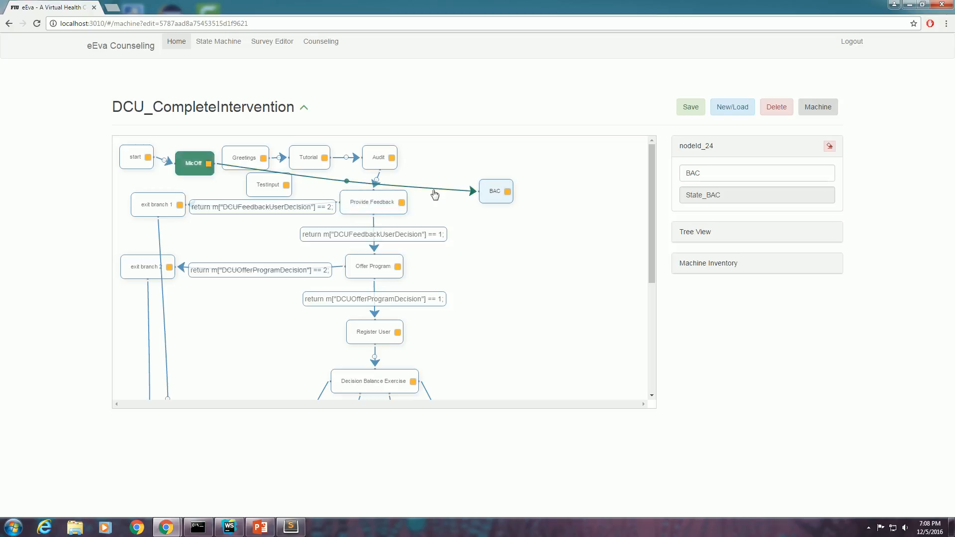
Delete the transition from MicOff to BAC and connect the Audit node to BAC instead
{"action": "left_click", "coordinate": [434, 194]}
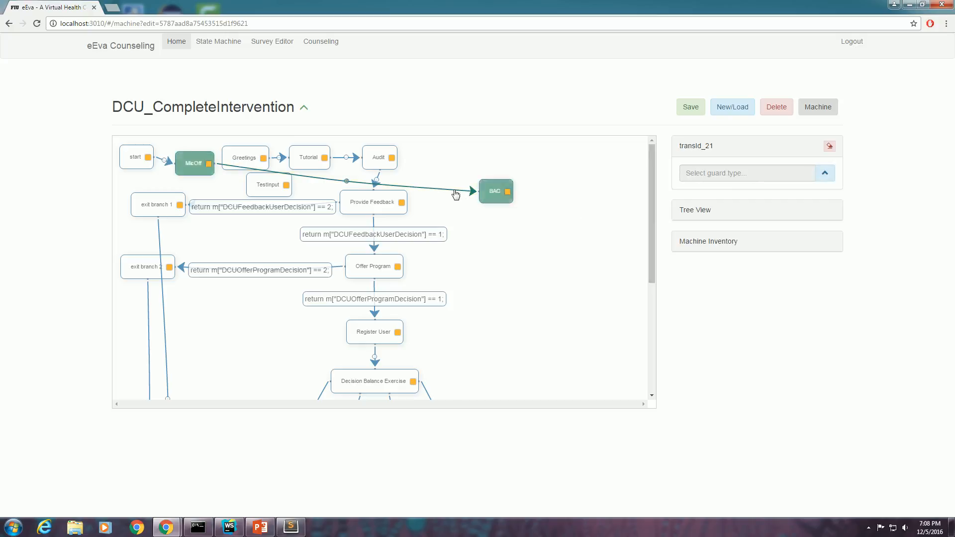
{"action": "left_click", "coordinate": [494, 193]}
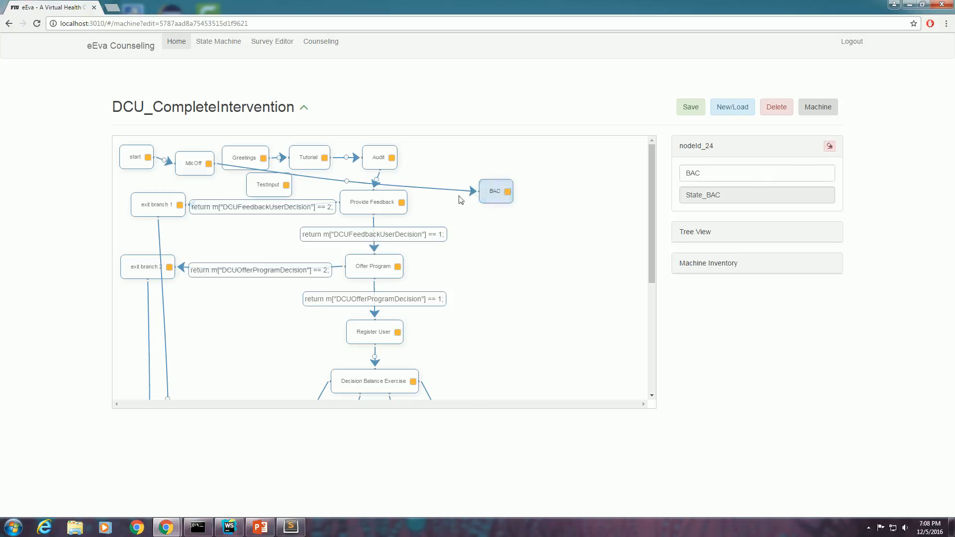
{"action": "left_click", "coordinate": [448, 188]}
{"action": "left_click", "coordinate": [829, 146]}
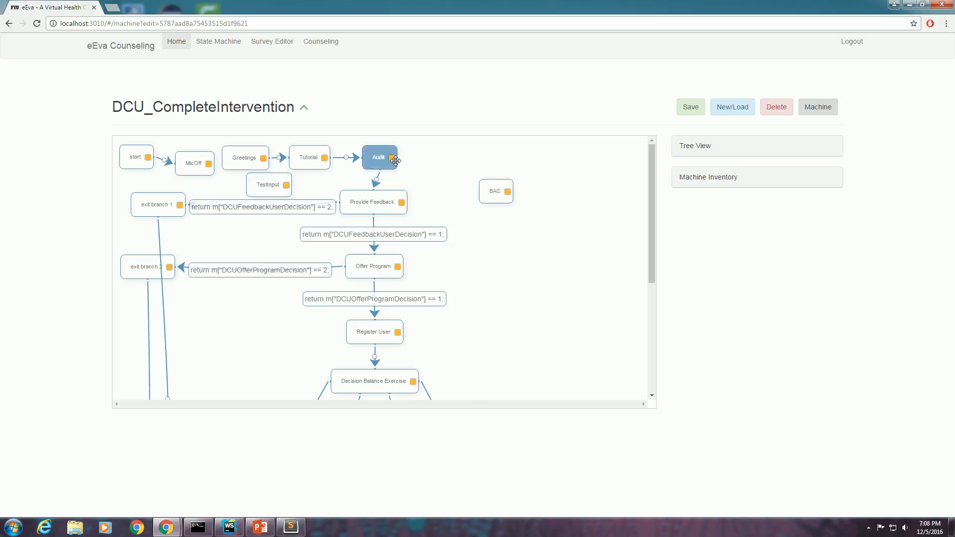
{"action": "left_click_drag", "start_coordinate": [392, 158], "coordinate": [499, 203]}
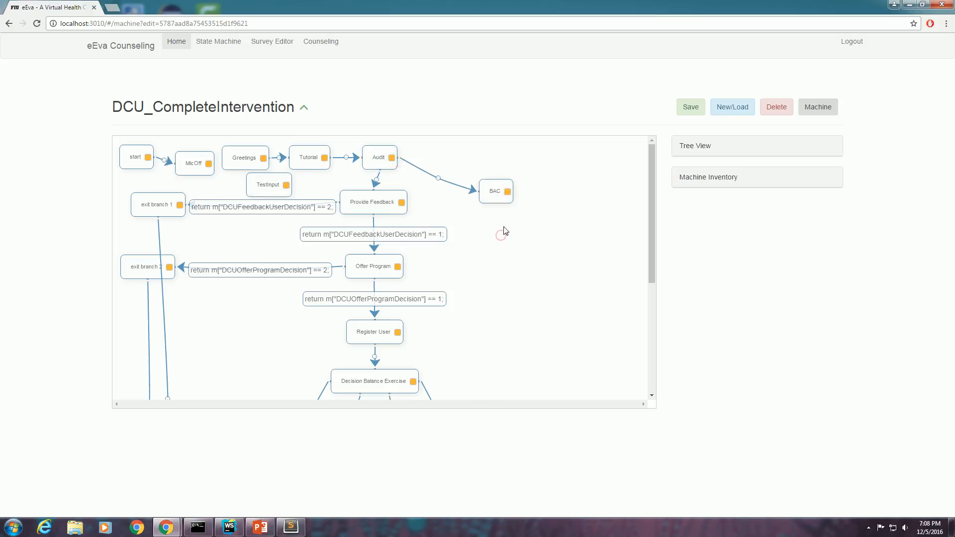
Add a State_BAC node from the machine inventory, place it below the existing BAC node, and name it BAC
{"action": "left_click", "coordinate": [690, 186]}
{"action": "scroll", "coordinate": [711, 313], "scroll_direction": "down", "scroll_amount": 2}
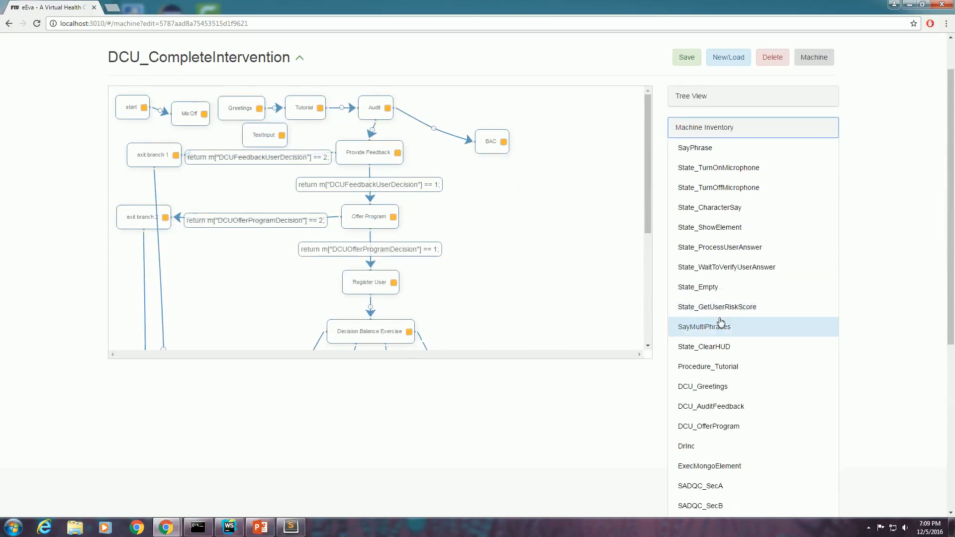
{"action": "scroll", "coordinate": [738, 366], "scroll_direction": "down", "scroll_amount": 5}
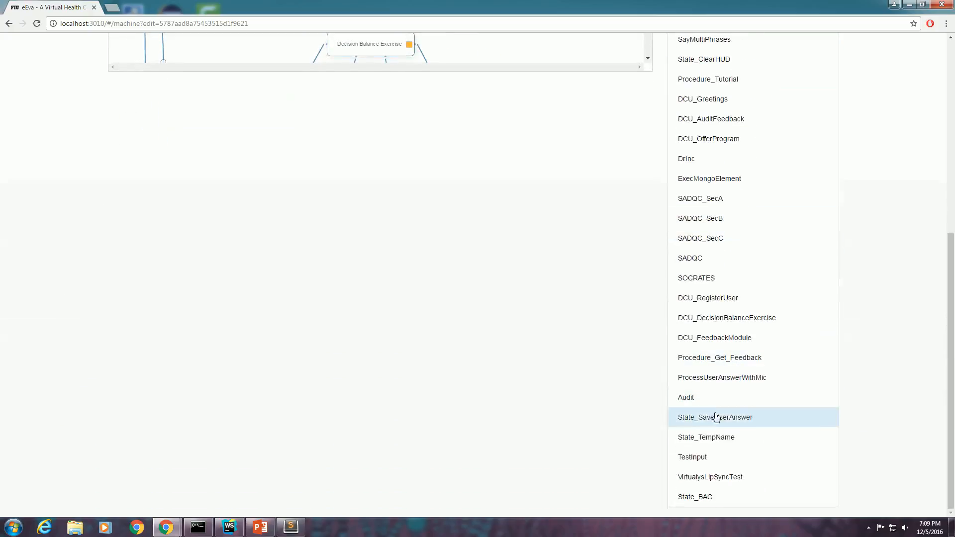
{"action": "left_click", "coordinate": [718, 501]}
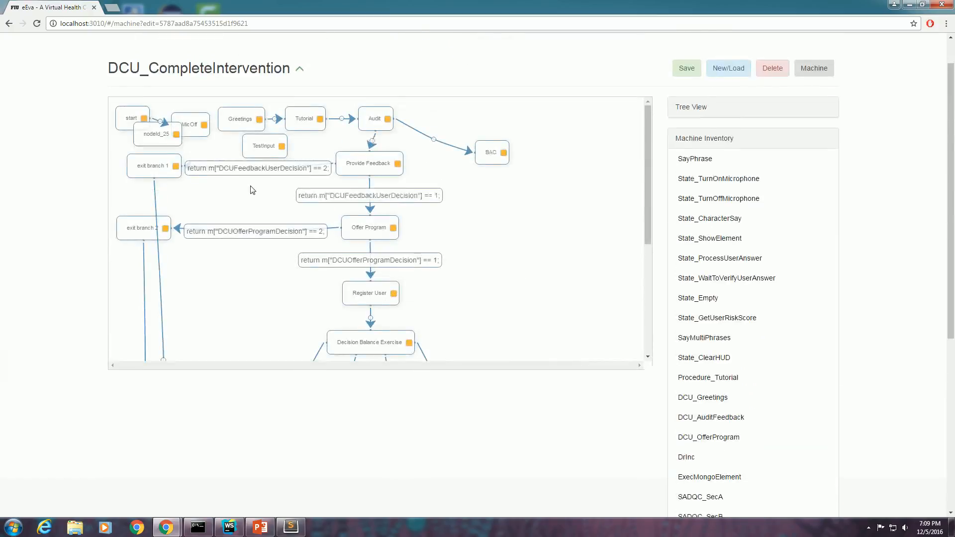
{"action": "left_click_drag", "start_coordinate": [158, 169], "coordinate": [523, 218]}
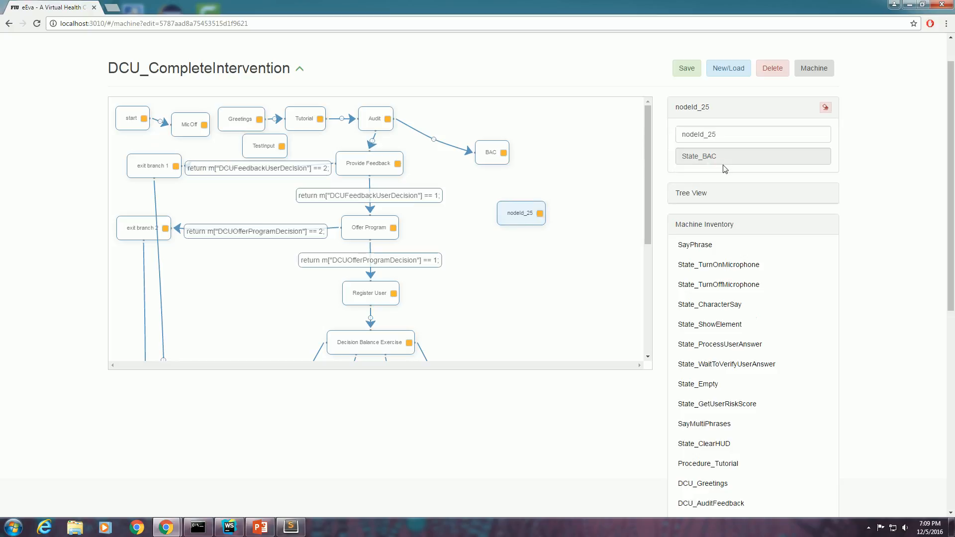
{"action": "double_click", "coordinate": [722, 130]}
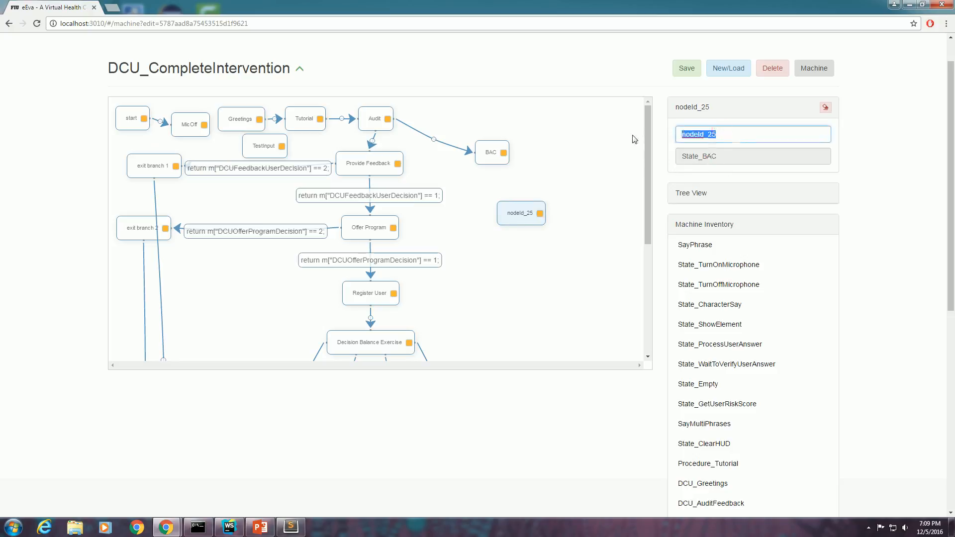
{"action": "type", "text": "BAC"}
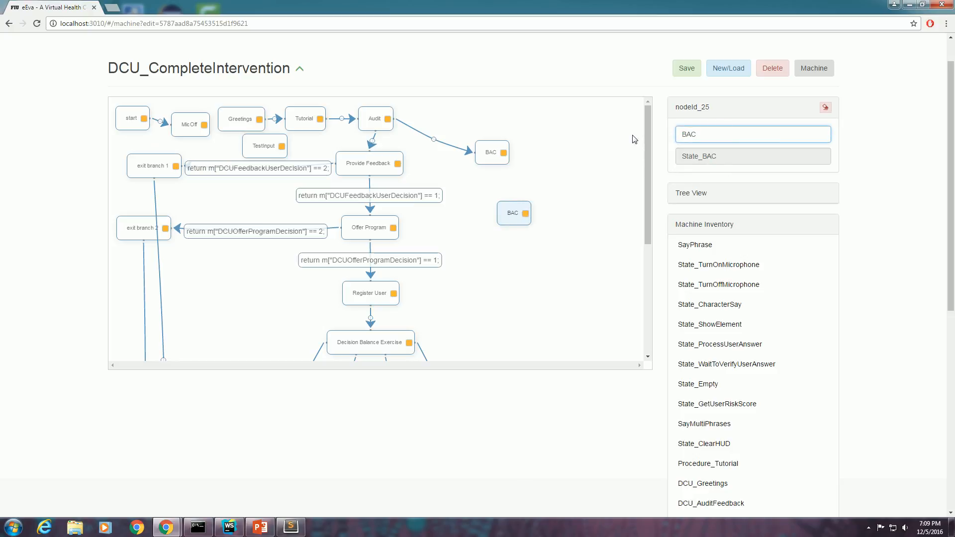
Replace the original BAC node by deleting it and its incoming transition and connecting Audit to the newly added BAC node
{"action": "left_click", "coordinate": [464, 151]}
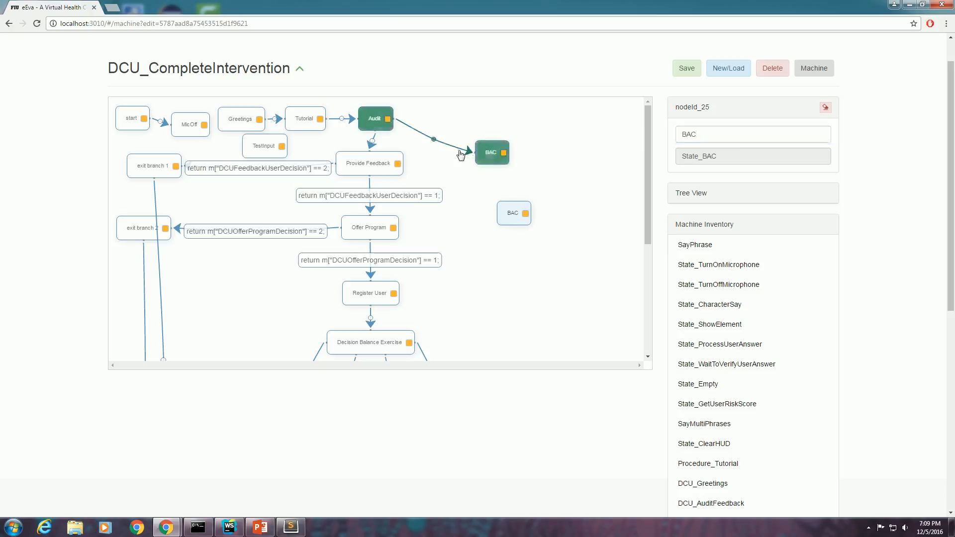
{"action": "left_click", "coordinate": [825, 108]}
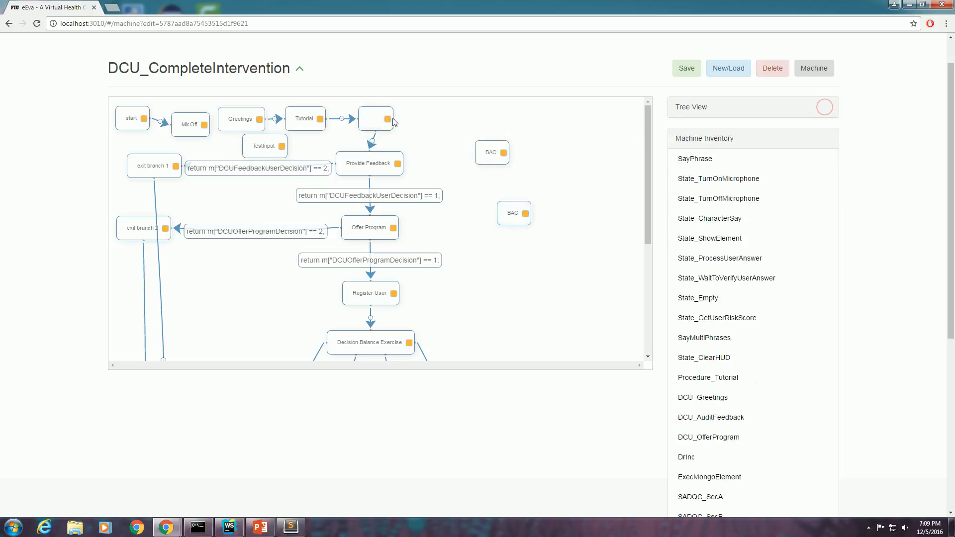
{"action": "left_click_drag", "start_coordinate": [388, 122], "coordinate": [537, 130]}
{"action": "left_click", "coordinate": [490, 153]}
{"action": "left_click", "coordinate": [825, 108]}
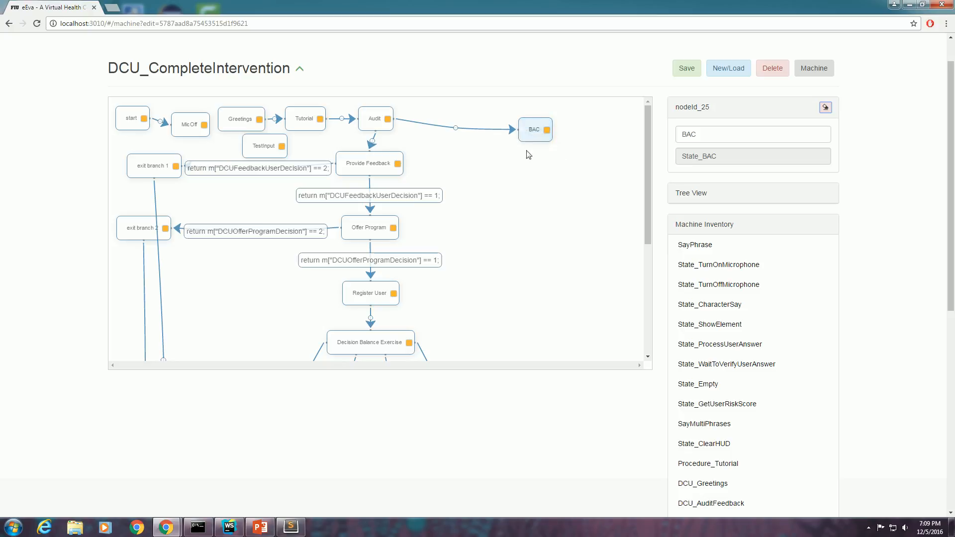
Load the State_BAC state machine from the list of existing machines
{"action": "scroll", "coordinate": [490, 182], "scroll_direction": "up", "scroll_amount": 1}
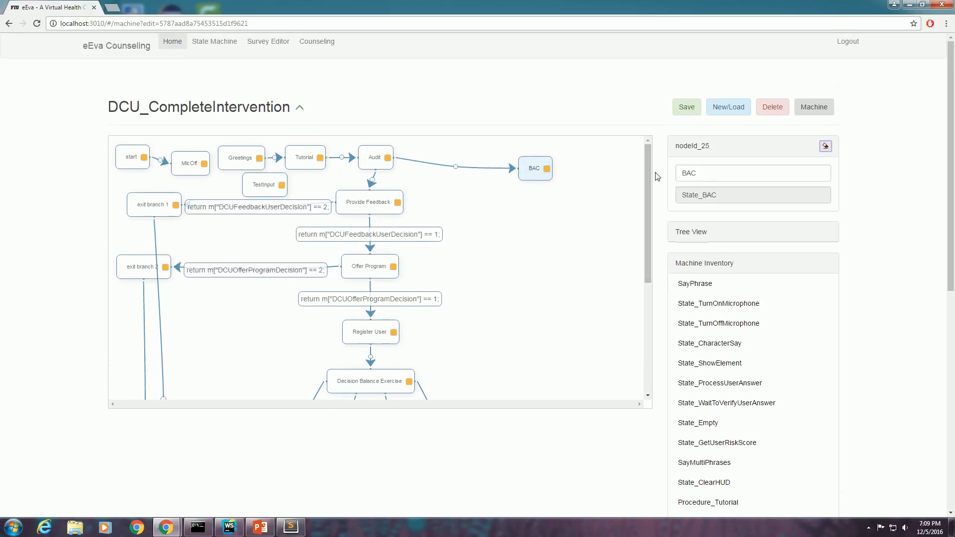
{"action": "left_click", "coordinate": [720, 110]}
{"action": "scroll", "coordinate": [657, 305], "scroll_direction": "down", "scroll_amount": 6}
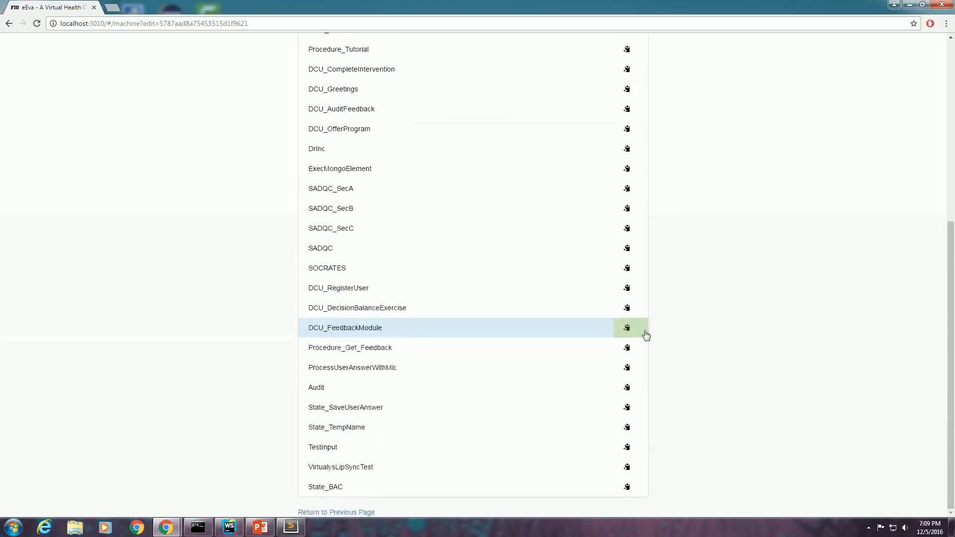
{"action": "left_click", "coordinate": [386, 492]}
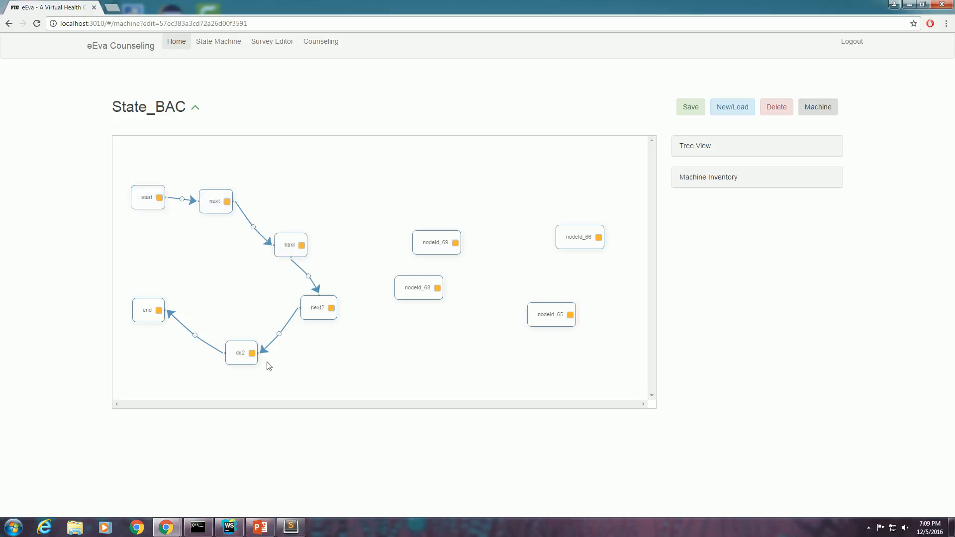
Add a State_Empty node from the machine inventory above the next node and name it start
{"action": "left_click", "coordinate": [145, 205]}
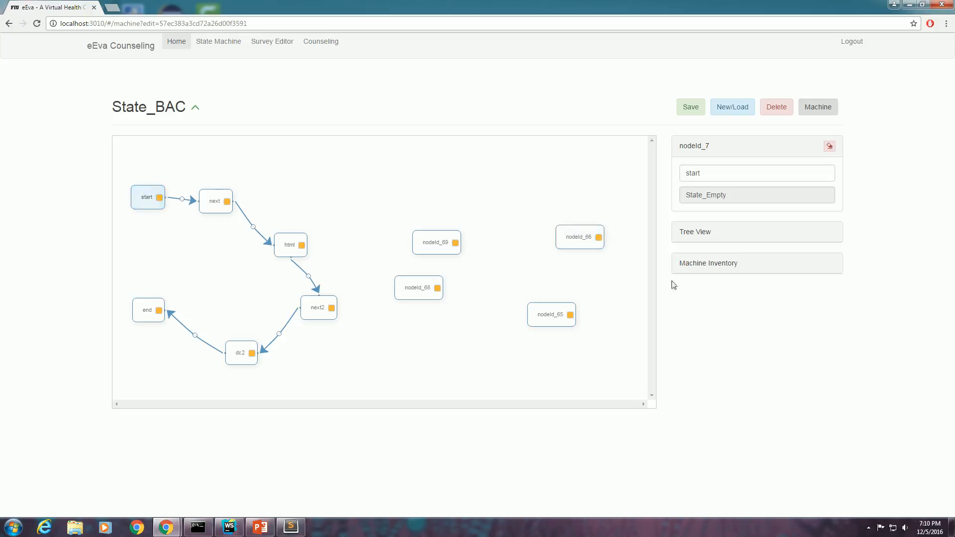
{"action": "left_click", "coordinate": [691, 269]}
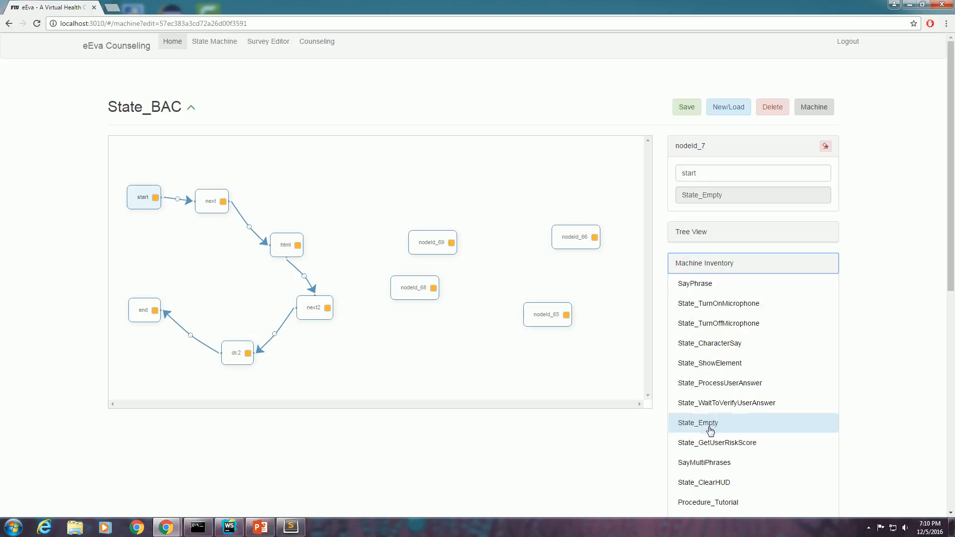
{"action": "left_click_drag", "start_coordinate": [710, 430], "coordinate": [241, 154]}
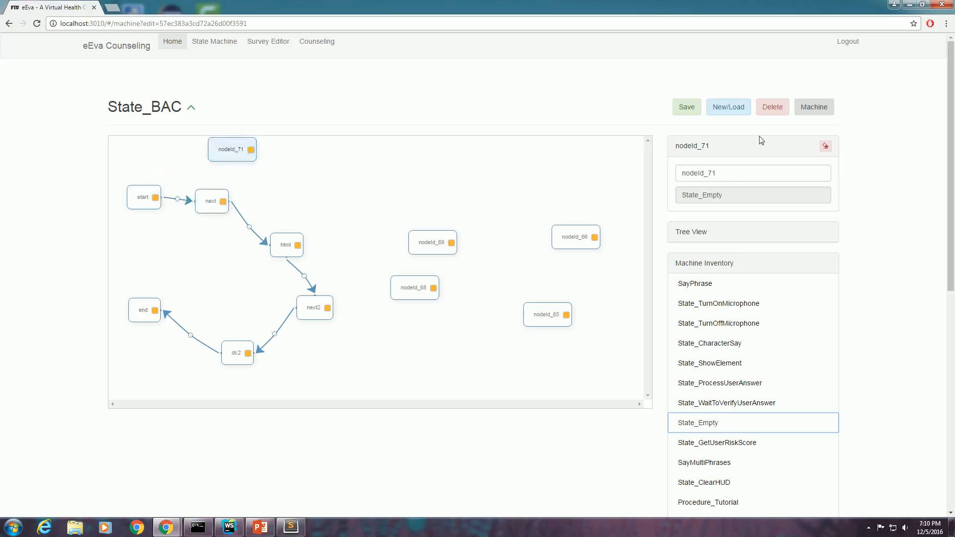
{"action": "double_click", "coordinate": [725, 173]}
{"action": "type", "text": "start"}
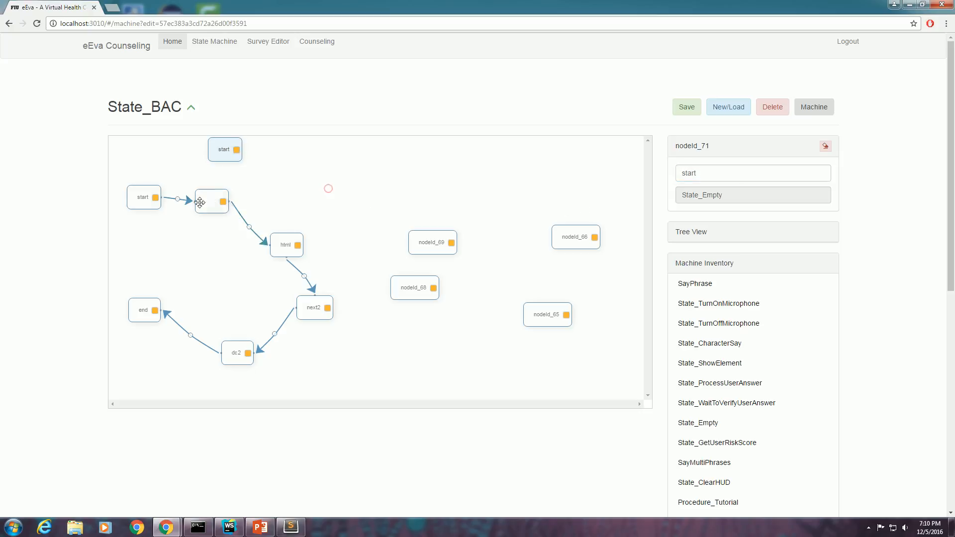
Delete the transition from the old start node to next and connect the new start node to next instead
{"action": "left_click", "coordinate": [178, 199]}
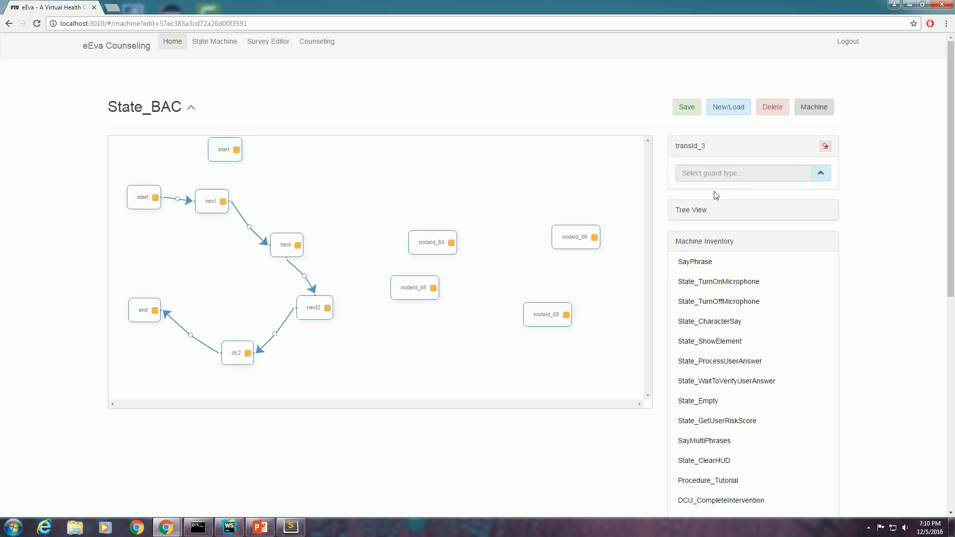
{"action": "left_click", "coordinate": [825, 149]}
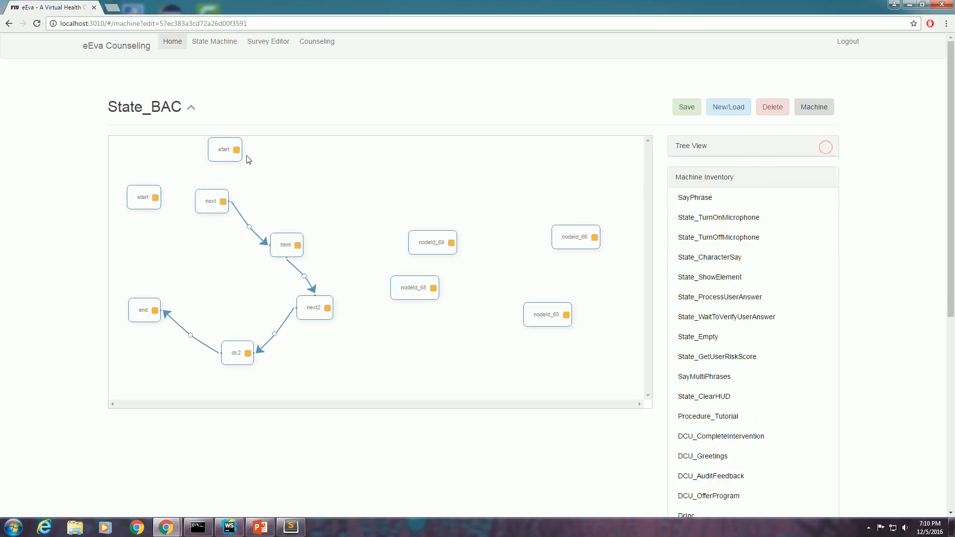
{"action": "left_click_drag", "start_coordinate": [236, 150], "coordinate": [213, 209]}
{"action": "left_click_drag", "start_coordinate": [214, 150], "coordinate": [161, 159]}
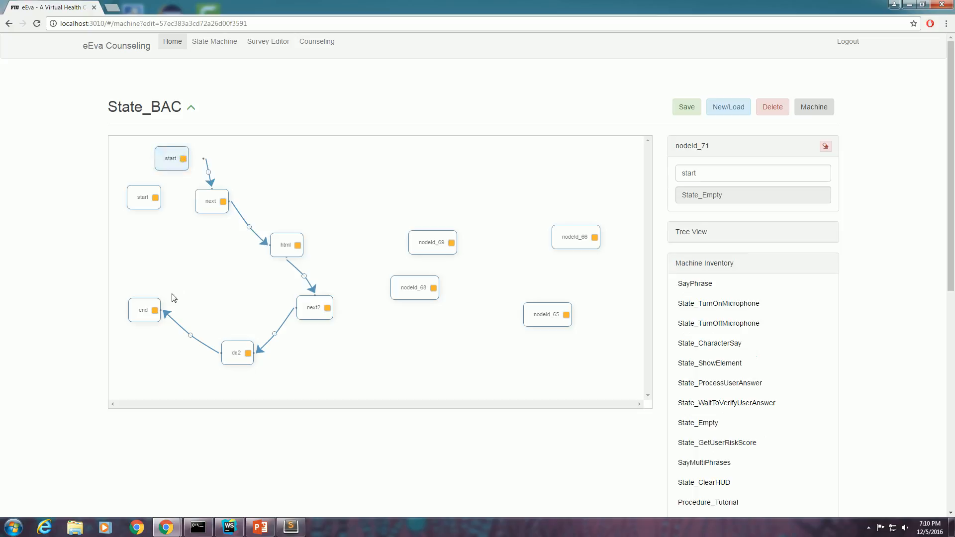
Delete the old start node and move the new start node into its place beside next
{"action": "left_click", "coordinate": [142, 198]}
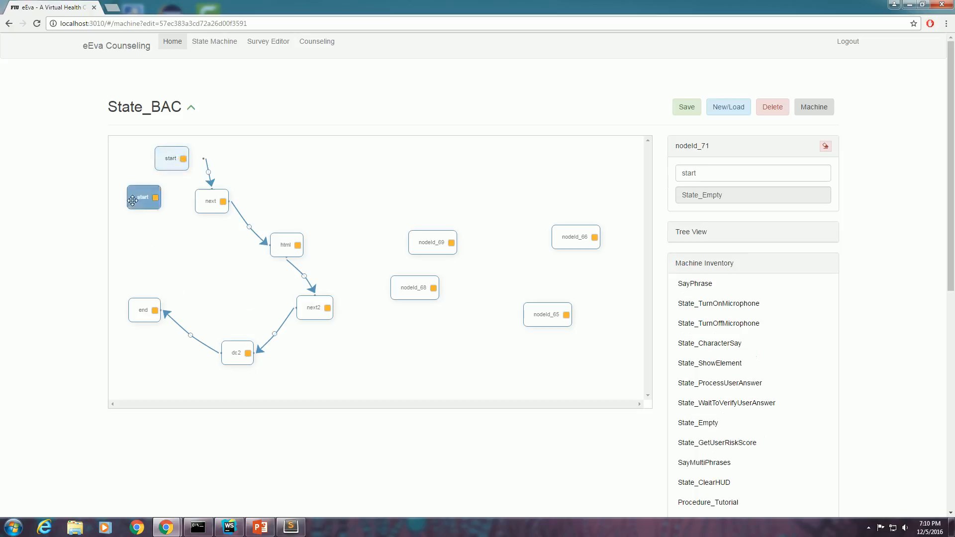
{"action": "left_click", "coordinate": [826, 146]}
{"action": "left_click_drag", "start_coordinate": [171, 158], "coordinate": [130, 194]}
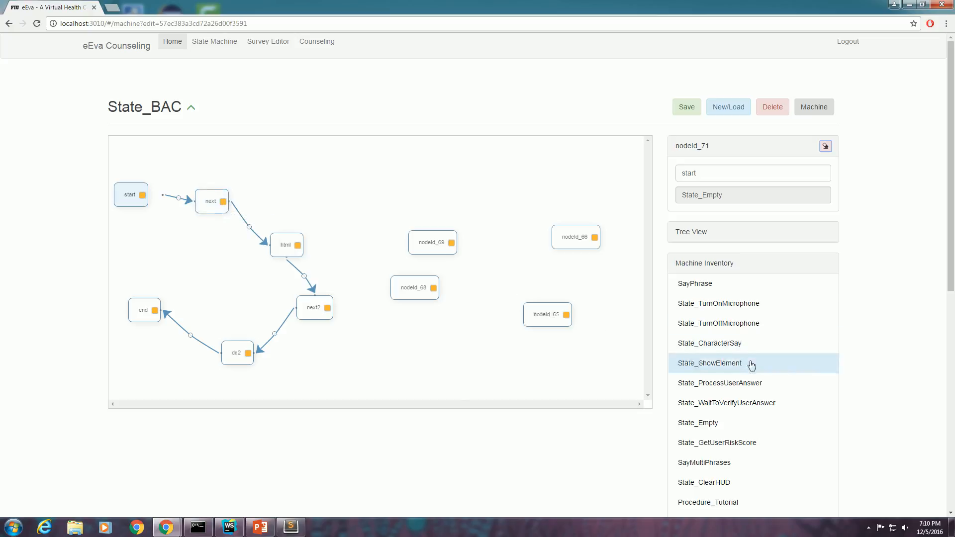
Add ExecMongoElement nodes from the machine inventory and spread them out in the empty area of the diagram
{"action": "scroll", "coordinate": [785, 386], "scroll_direction": "down", "scroll_amount": 2}
{"action": "scroll", "coordinate": [760, 410], "scroll_direction": "down", "scroll_amount": 2}
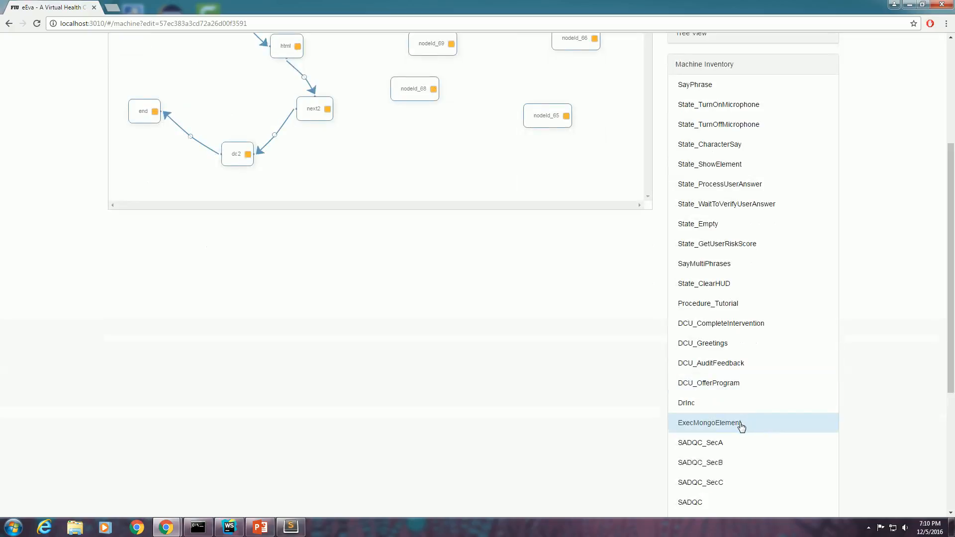
{"action": "left_click", "coordinate": [741, 427]}
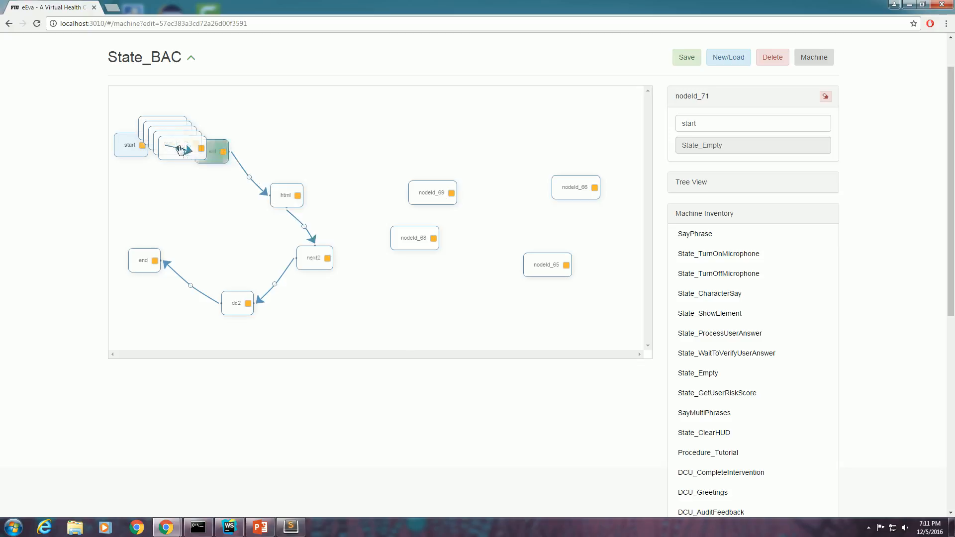
{"action": "left_click_drag", "start_coordinate": [180, 150], "coordinate": [397, 106]}
{"action": "left_click_drag", "start_coordinate": [170, 130], "coordinate": [434, 298]}
Delete the surplus ExecMongoElement nodes nodeId_76, nodeId_75, nodeId_66 and nodeId_69
{"action": "left_click", "coordinate": [398, 107]}
{"action": "left_click", "coordinate": [426, 134]}
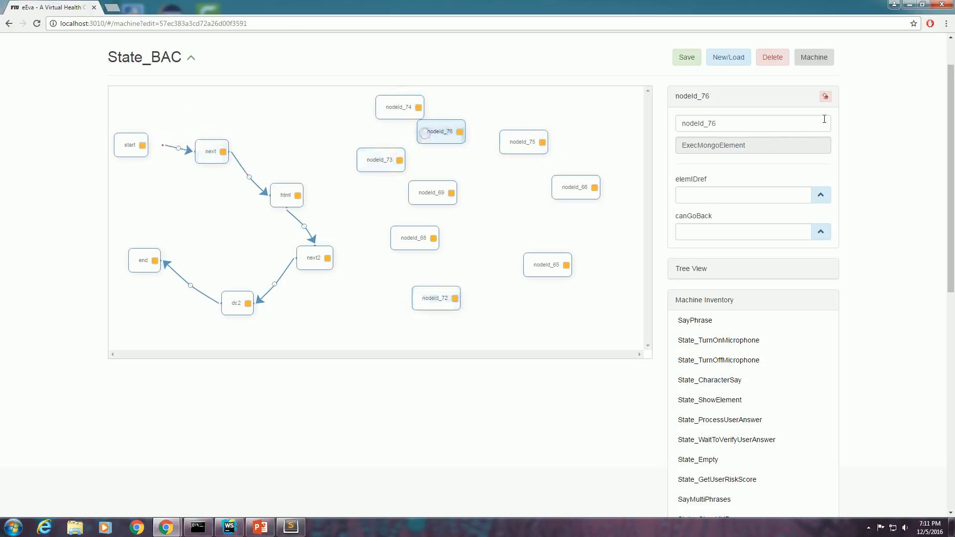
{"action": "left_click", "coordinate": [825, 96]}
{"action": "left_click", "coordinate": [522, 135]}
{"action": "left_click", "coordinate": [825, 96]}
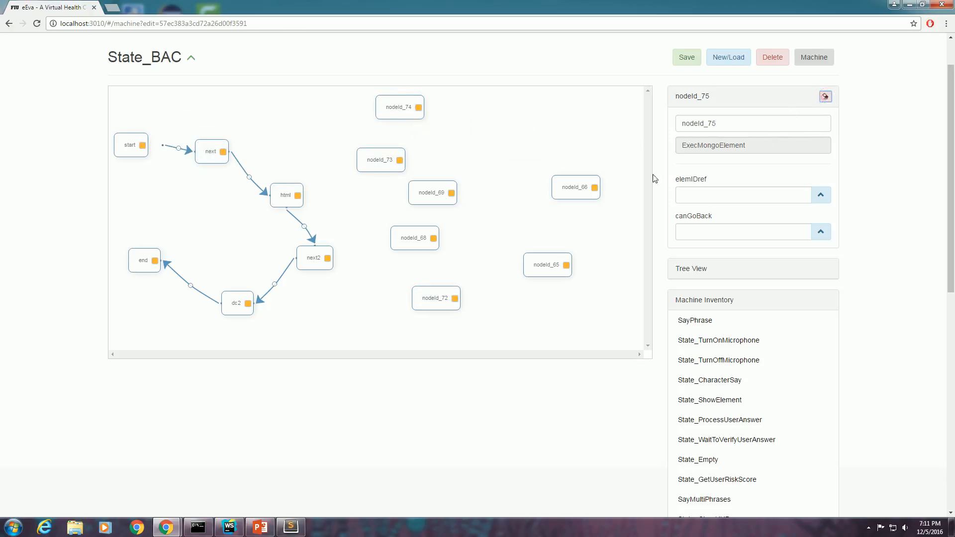
{"action": "left_click", "coordinate": [573, 188]}
{"action": "left_click", "coordinate": [825, 96]}
{"action": "left_click", "coordinate": [438, 188]}
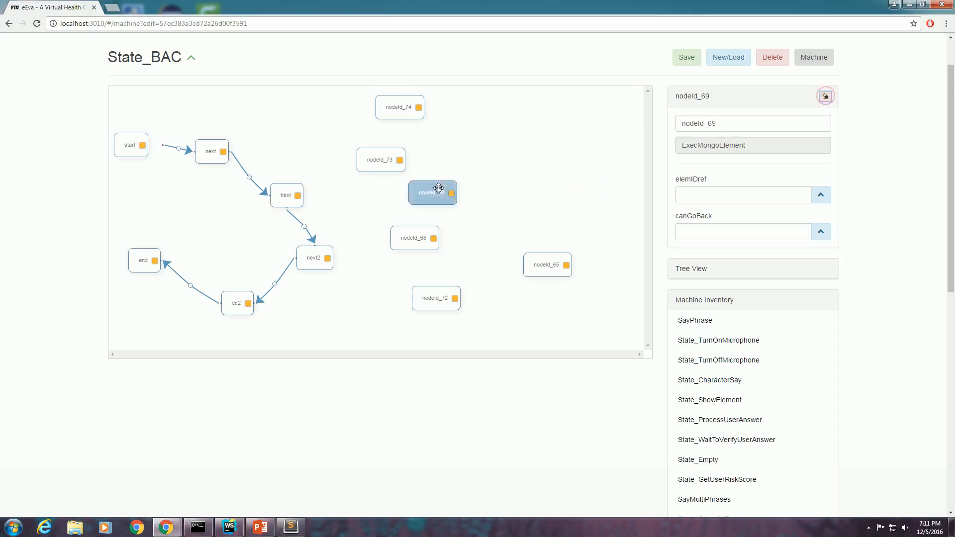
{"action": "left_click", "coordinate": [824, 96]}
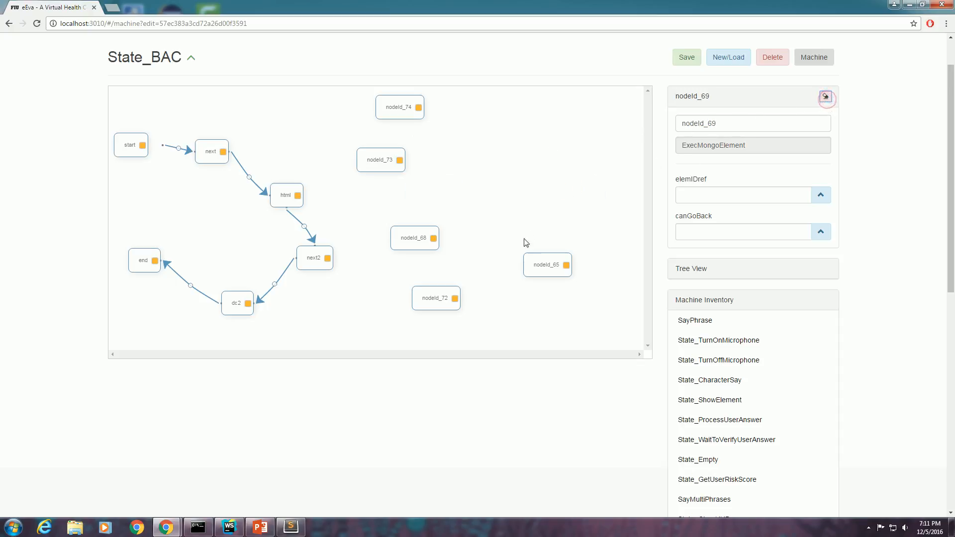
{"action": "left_click", "coordinate": [531, 266]}
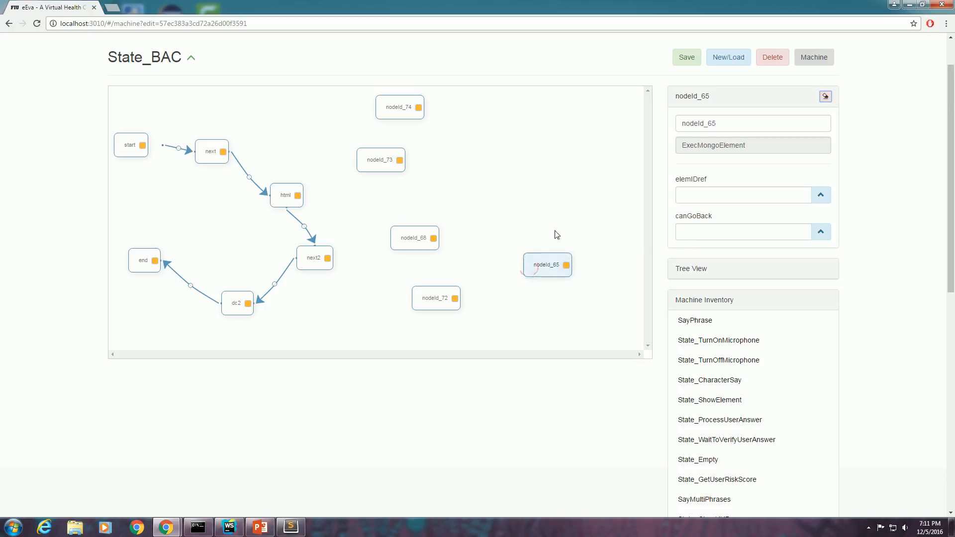
Move nodeId_74 into free space, set its canGoBack to false and name it first page
{"action": "left_click_drag", "start_coordinate": [422, 126], "coordinate": [521, 189]}
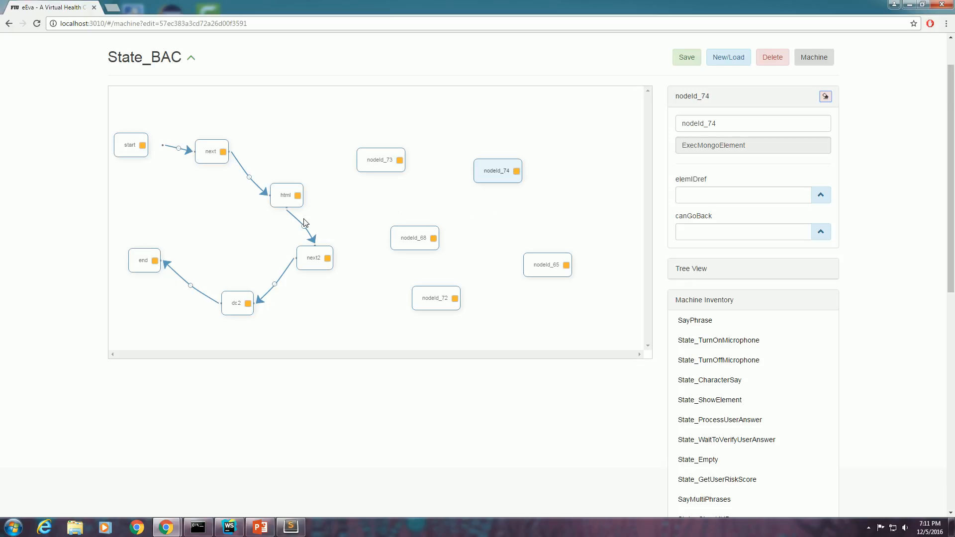
{"action": "left_click", "coordinate": [725, 233]}
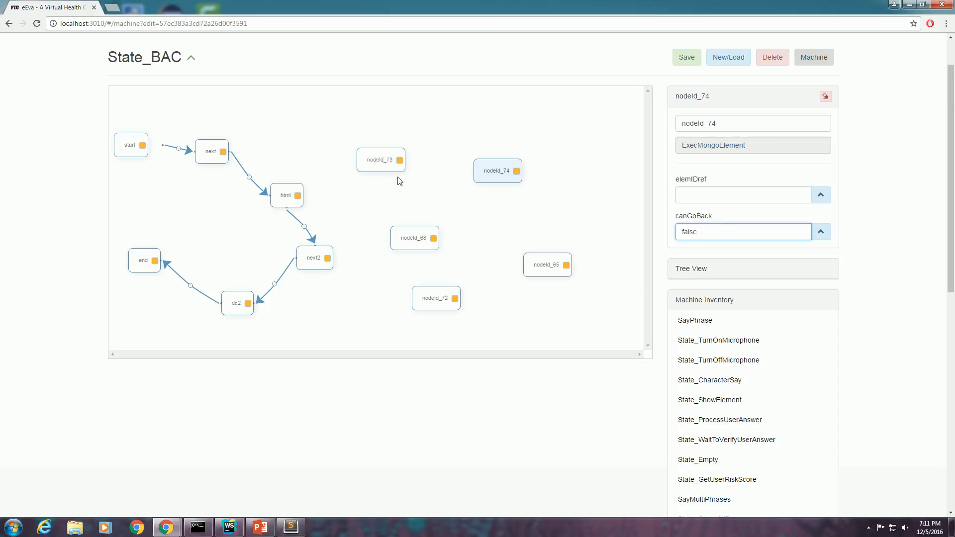
{"action": "left_click", "coordinate": [484, 178]}
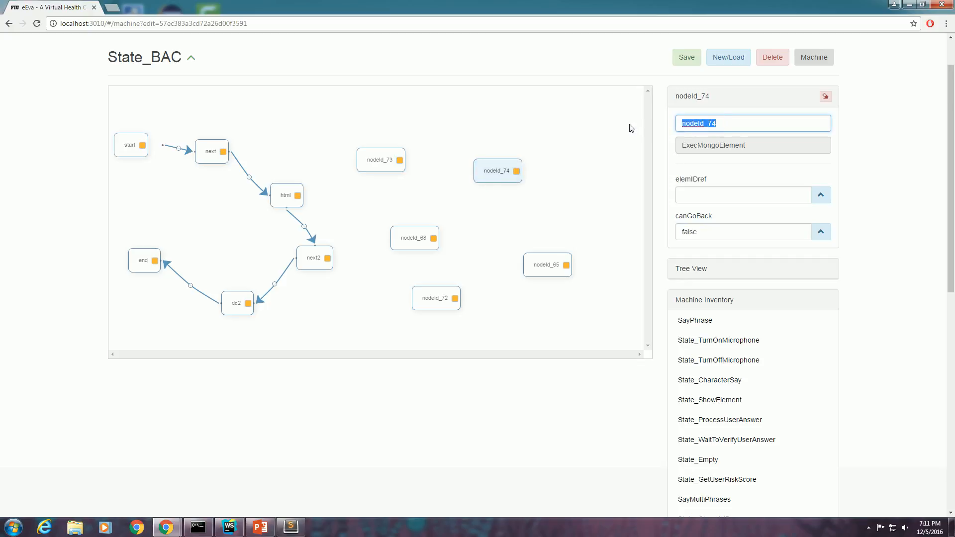
{"action": "type", "text": "first page"}
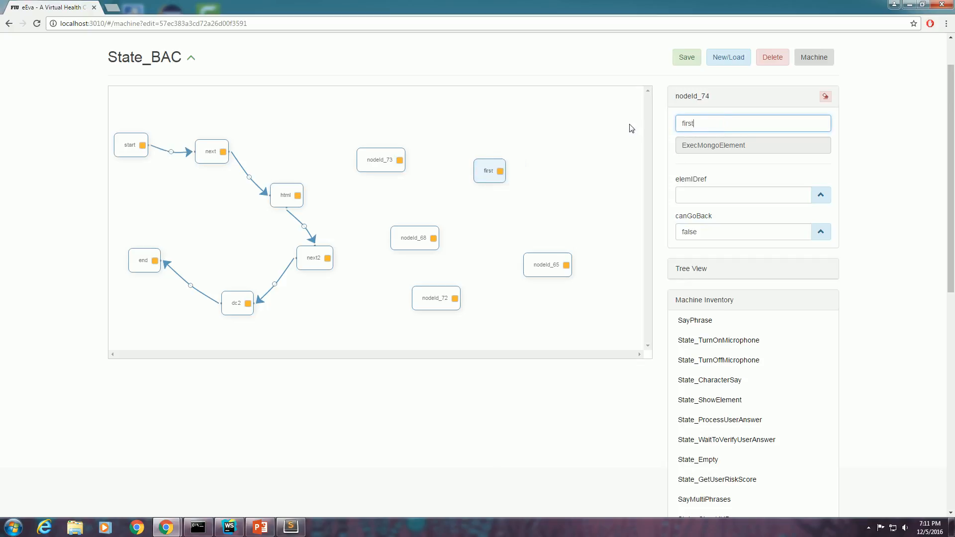
Find the first Unknown data element in the tree's DCU > BAC folder and copy its element ID
{"action": "left_click", "coordinate": [688, 192]}
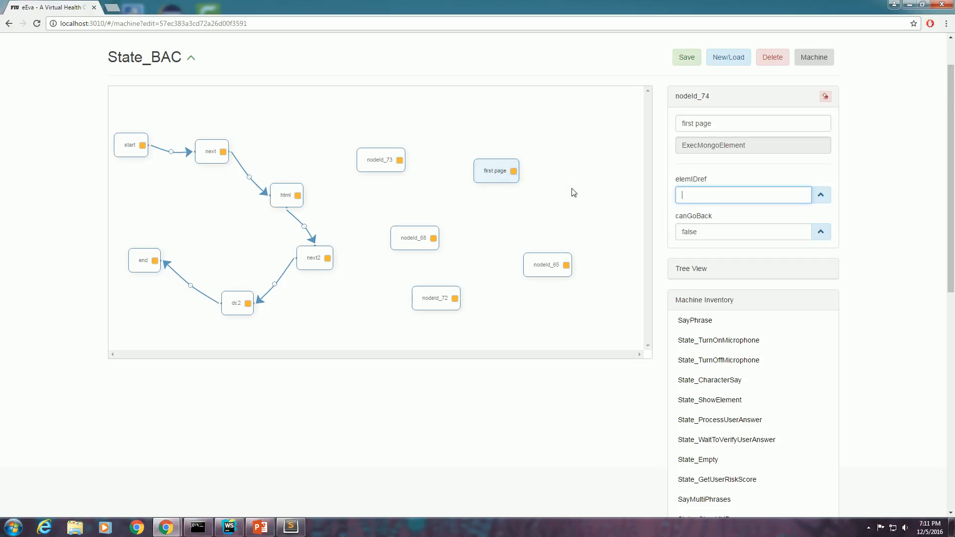
{"action": "left_click", "coordinate": [702, 275]}
{"action": "left_click", "coordinate": [690, 292]}
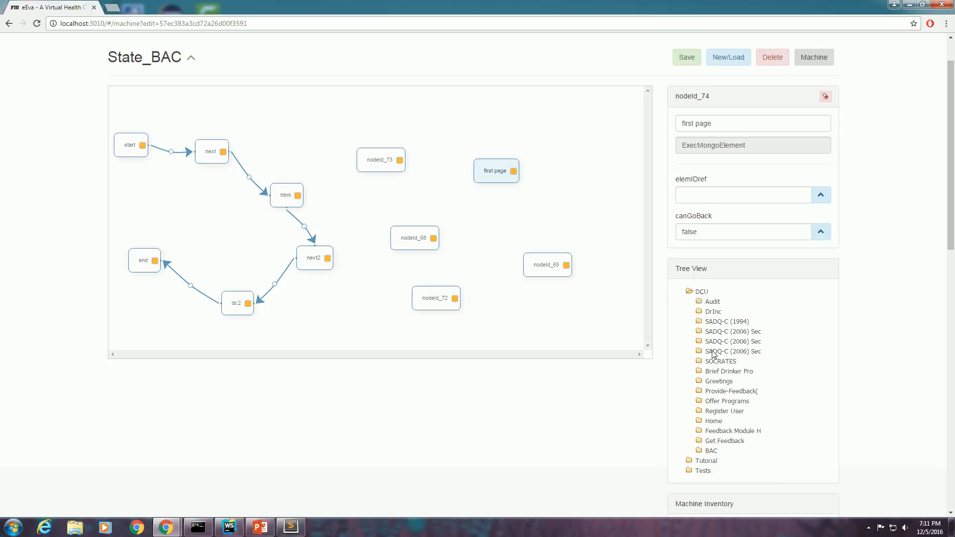
{"action": "left_click", "coordinate": [699, 451]}
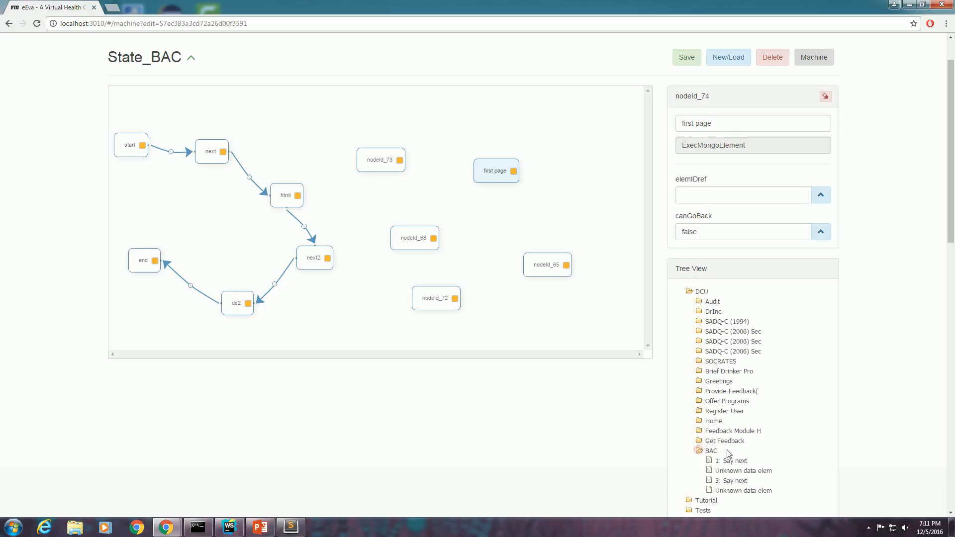
{"action": "scroll", "coordinate": [739, 455], "scroll_direction": "down", "scroll_amount": 1}
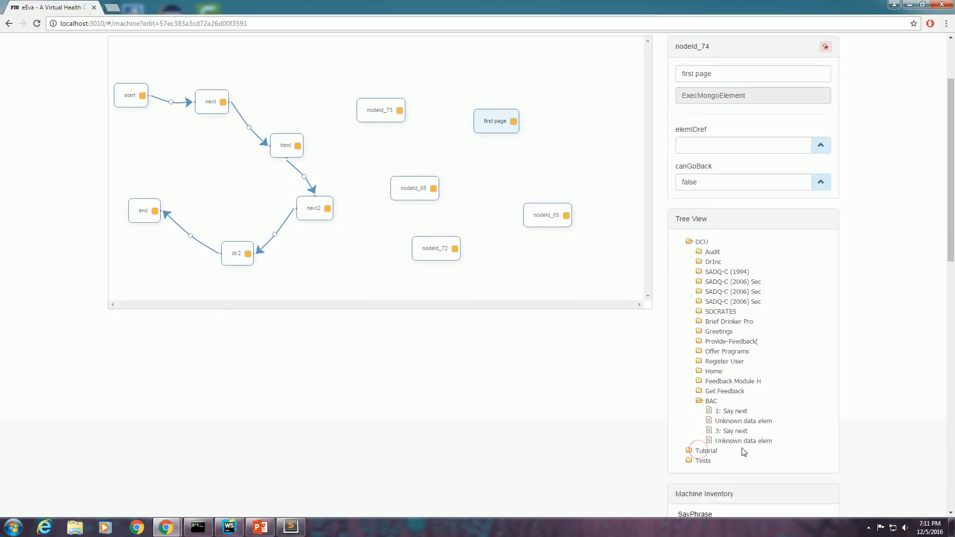
{"action": "left_click", "coordinate": [736, 423]}
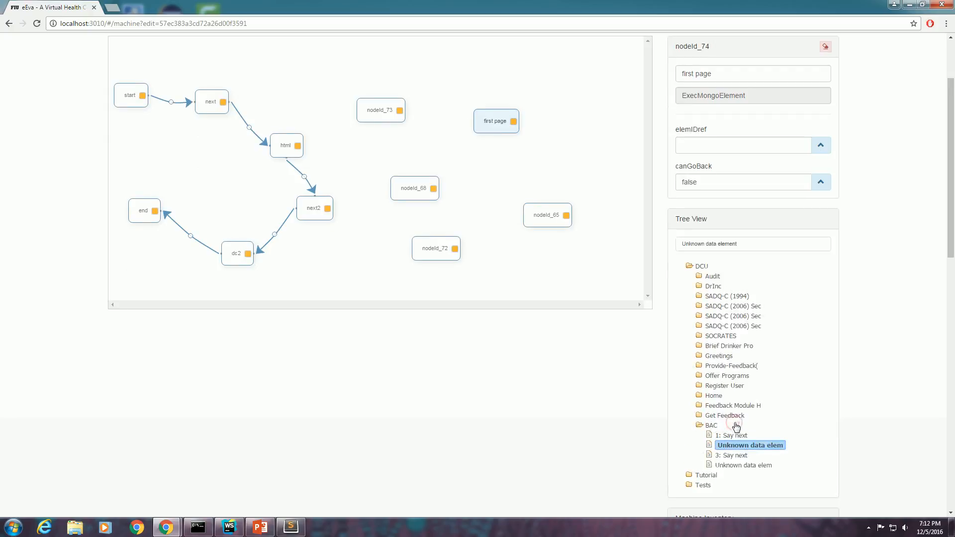
{"action": "left_click", "coordinate": [727, 247]}
Set the first page node's elemIDref to ["5820f07099a6111f3473386c"]
{"action": "left_click", "coordinate": [709, 144]}
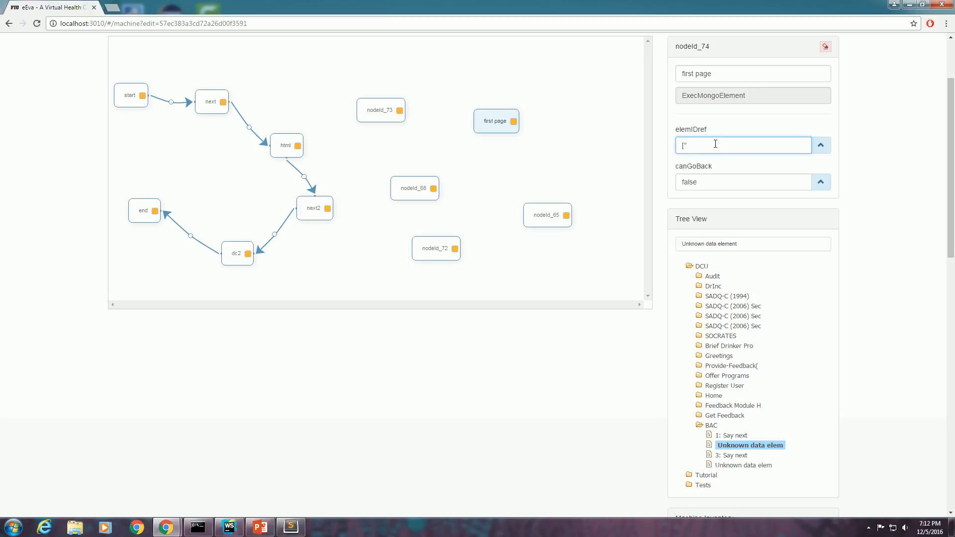
{"action": "type", "text": "[\""}
{"action": "type", "text": "5820f07099a6111f3473386c"}
{"action": "type", "text": "\""}
{"action": "scroll", "coordinate": [697, 221], "scroll_direction": "up", "scroll_amount": 1}
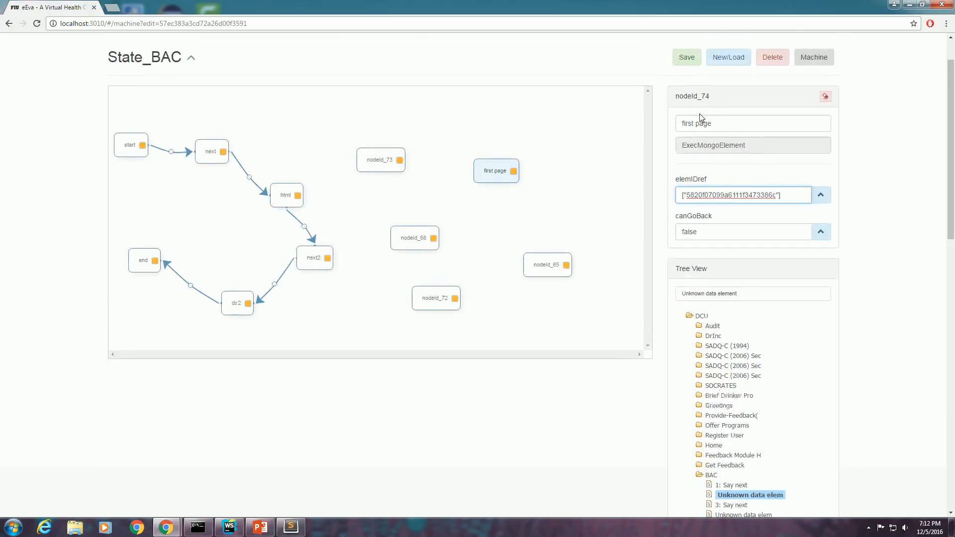
Move the first page node near html, and delete the html node along with its incoming and outgoing transitions
{"action": "left_click_drag", "start_coordinate": [495, 171], "coordinate": [290, 143]}
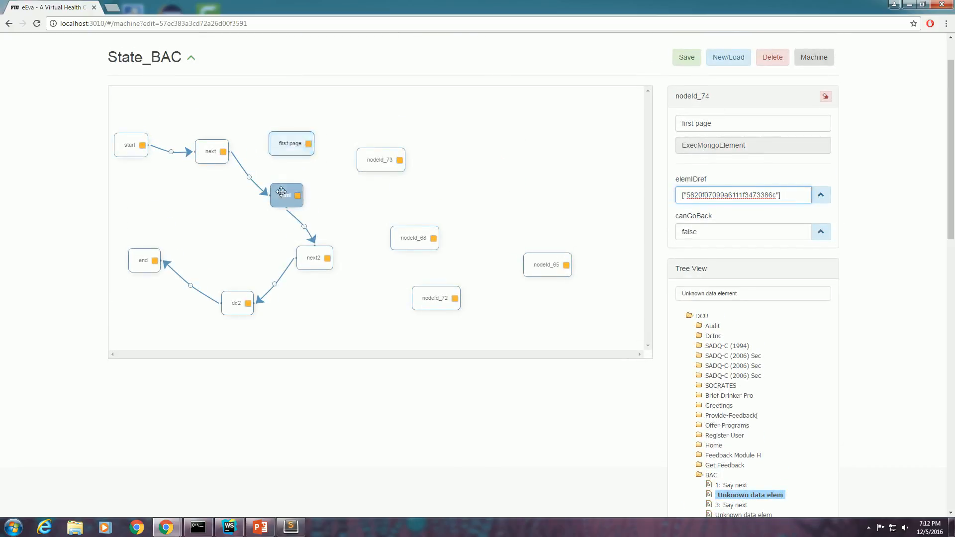
{"action": "left_click", "coordinate": [281, 191]}
{"action": "left_click", "coordinate": [825, 96]}
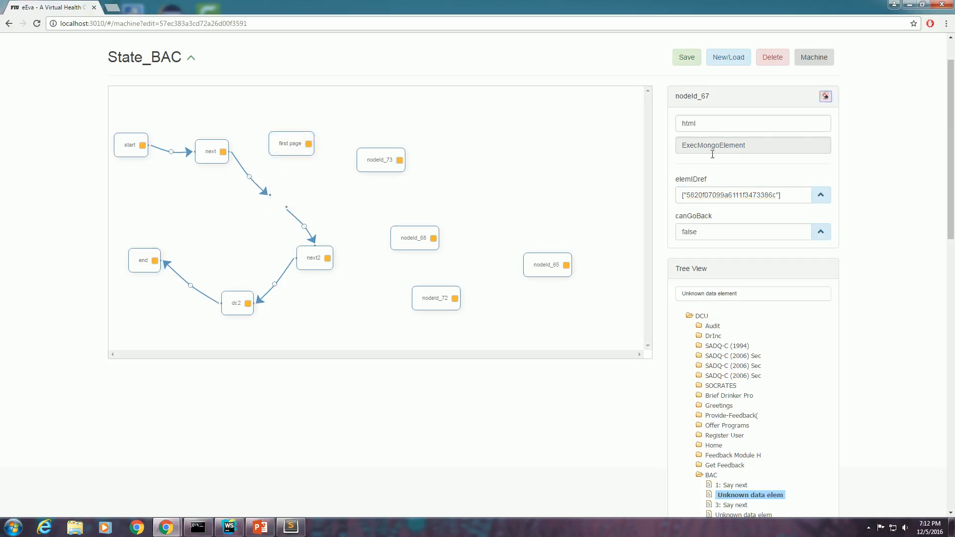
{"action": "left_click", "coordinate": [263, 189]}
{"action": "left_click", "coordinate": [825, 96]}
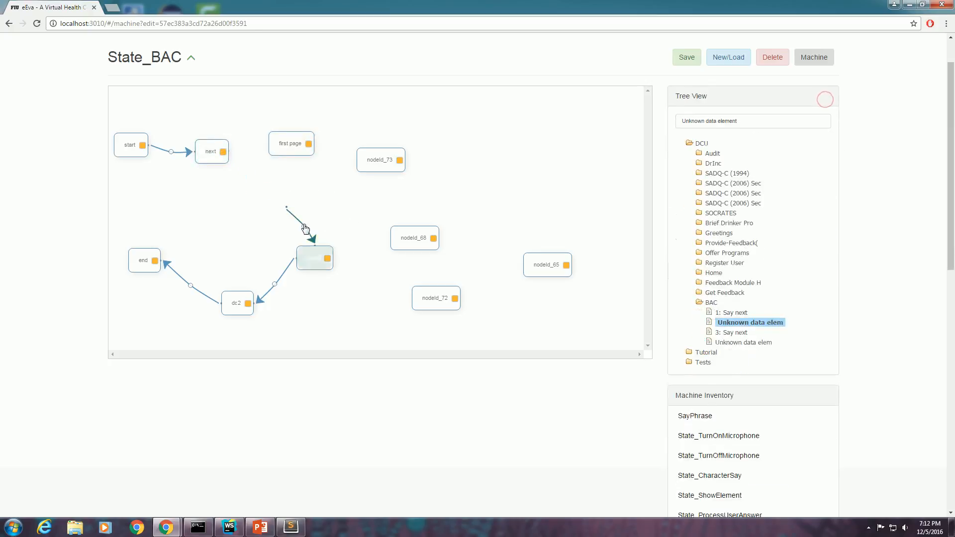
{"action": "left_click", "coordinate": [304, 226]}
{"action": "left_click", "coordinate": [824, 96]}
Place first page between next and next2, connect it to both in sequence, and save the state machine
{"action": "left_click_drag", "start_coordinate": [294, 152], "coordinate": [286, 201]}
{"action": "left_click_drag", "start_coordinate": [223, 152], "coordinate": [323, 259]}
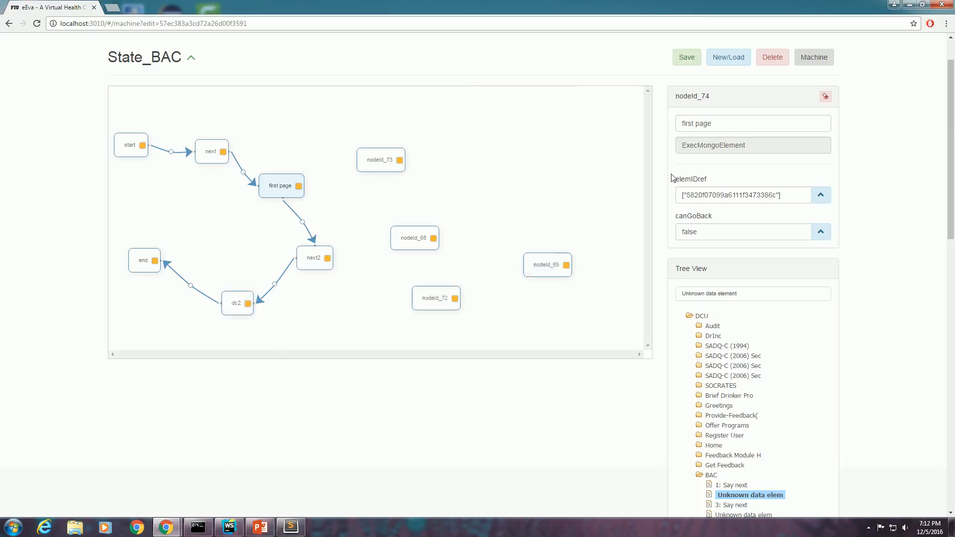
{"action": "left_click", "coordinate": [692, 64]}
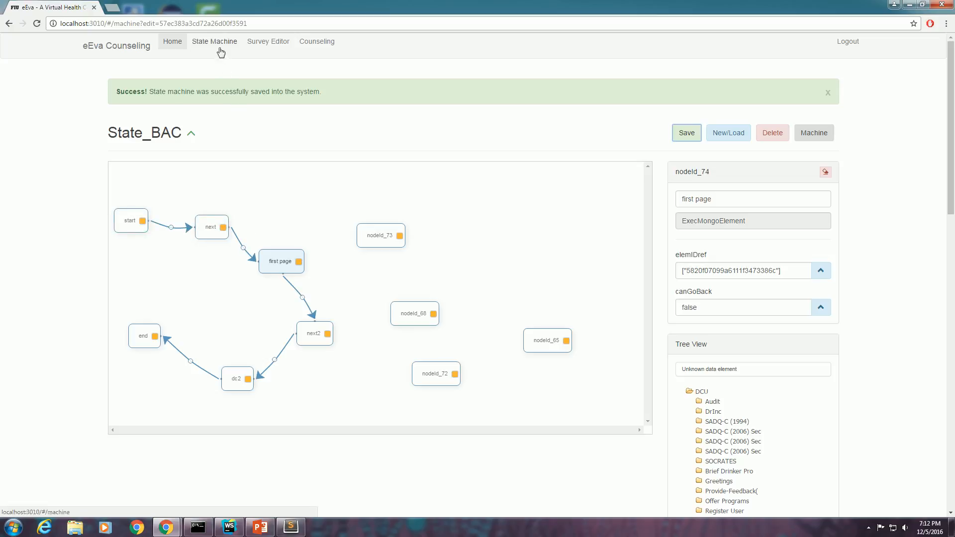
Load the DCU_CompleteIntervention state machine into the editor
{"action": "left_click", "coordinate": [724, 133]}
{"action": "scroll", "coordinate": [497, 349], "scroll_direction": "down", "scroll_amount": 1}
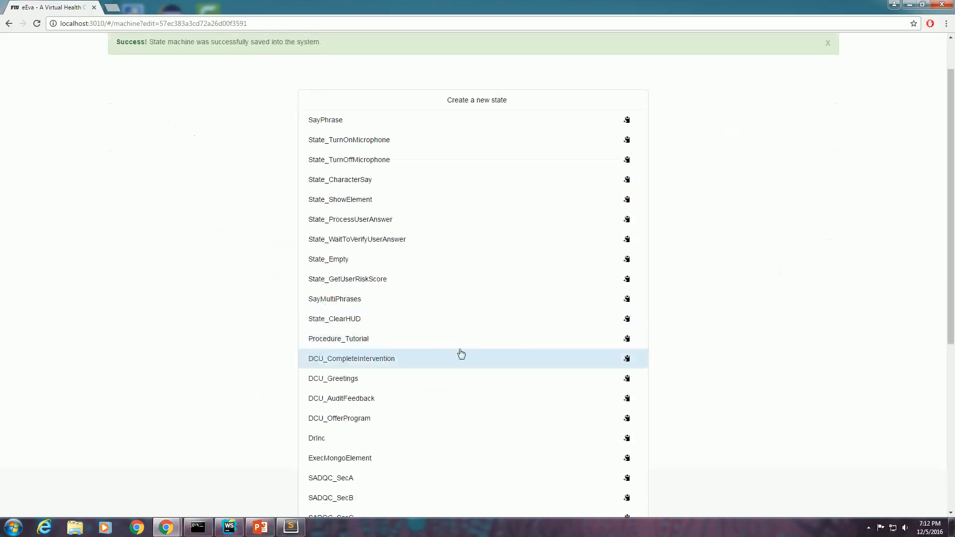
{"action": "left_click", "coordinate": [436, 358]}
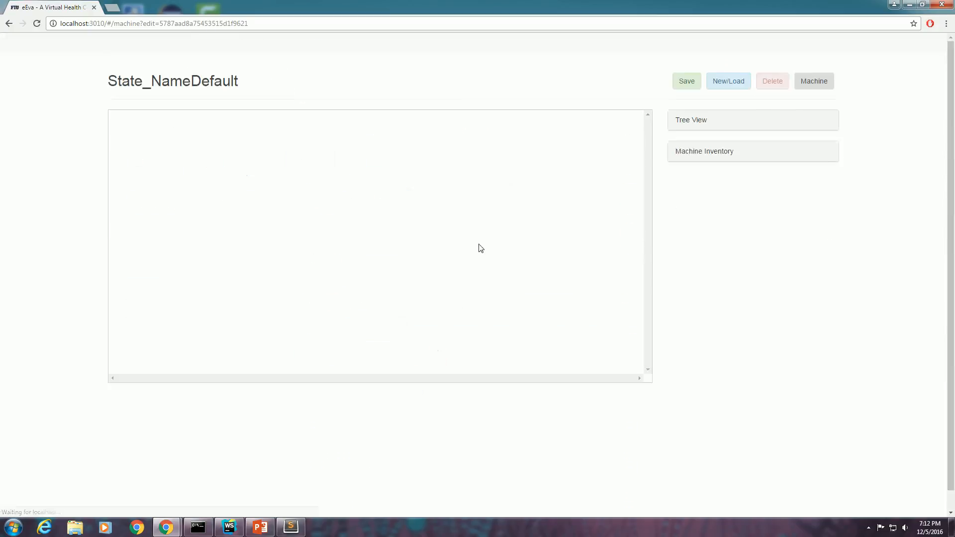
Reposition the BAC node in the empty area to the right of the Provide Feedback node
{"action": "left_click_drag", "start_coordinate": [486, 184], "coordinate": [487, 238]}
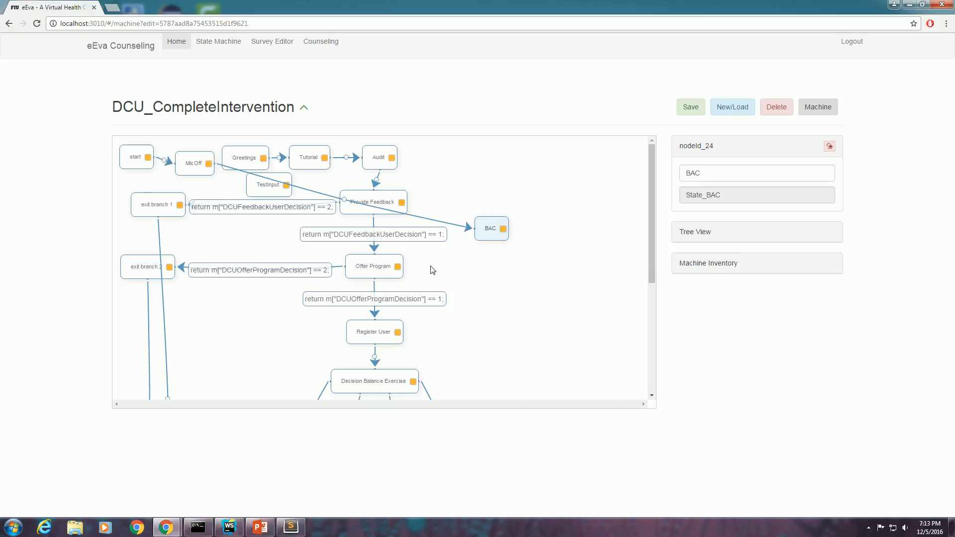
{"action": "left_click_drag", "start_coordinate": [486, 233], "coordinate": [504, 195]}
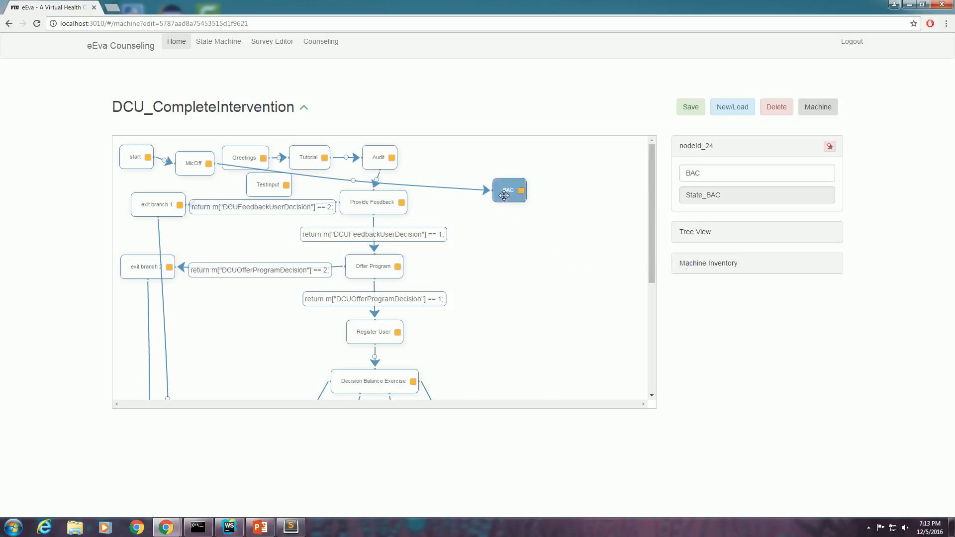
{"action": "left_click_drag", "start_coordinate": [507, 189], "coordinate": [510, 220]}
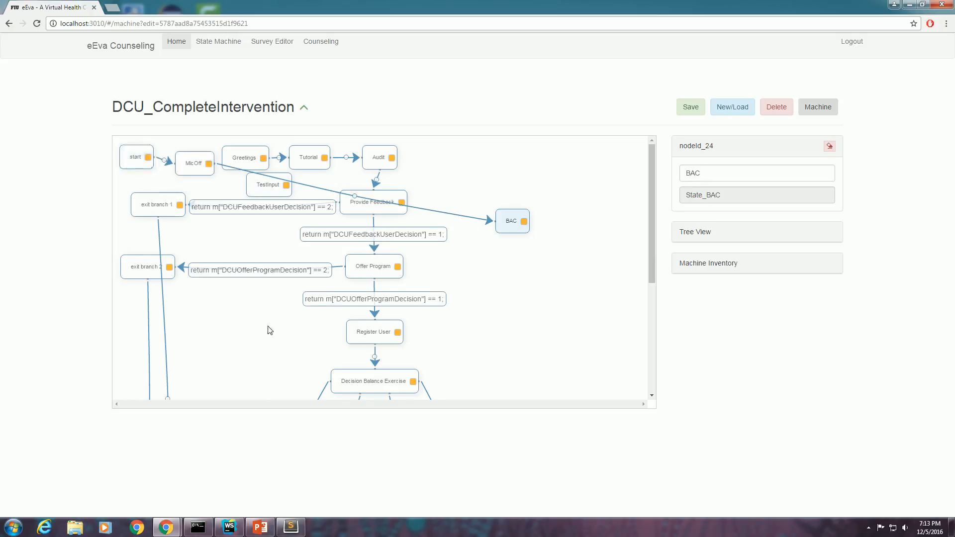
Review the intervention flow through to its end node and select the transition from MicOff to BAC
{"action": "scroll", "coordinate": [269, 330], "scroll_direction": "down", "scroll_amount": 4}
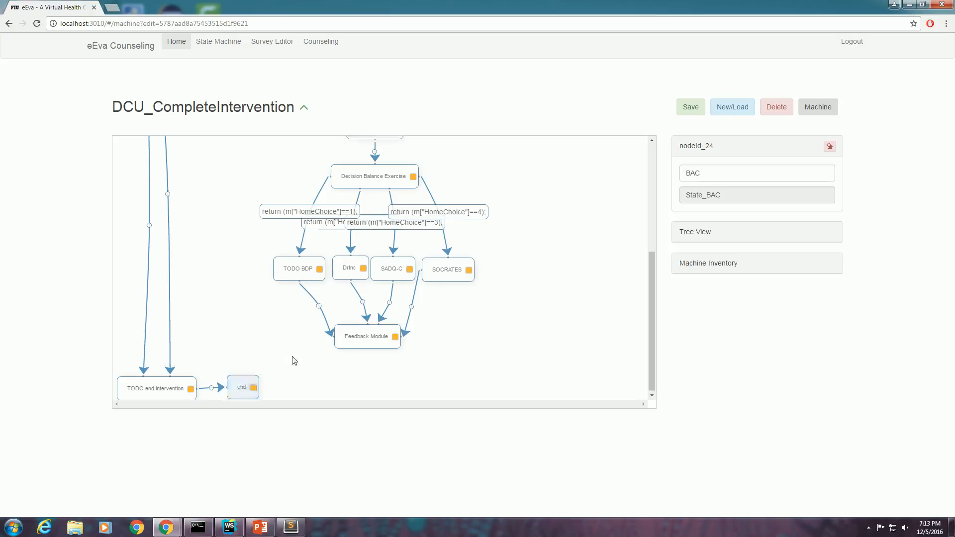
{"action": "scroll", "coordinate": [292, 358], "scroll_direction": "up", "scroll_amount": 4}
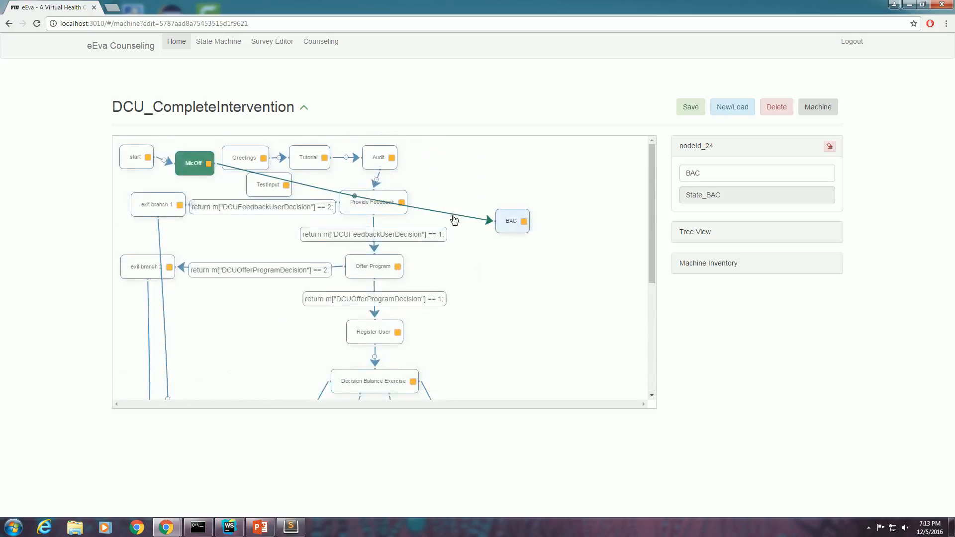
{"action": "left_click", "coordinate": [454, 216]}
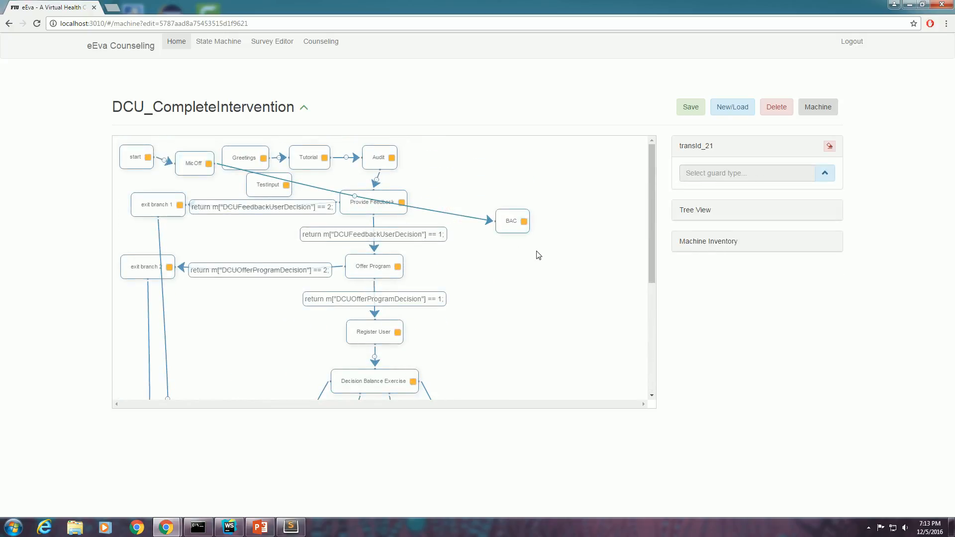